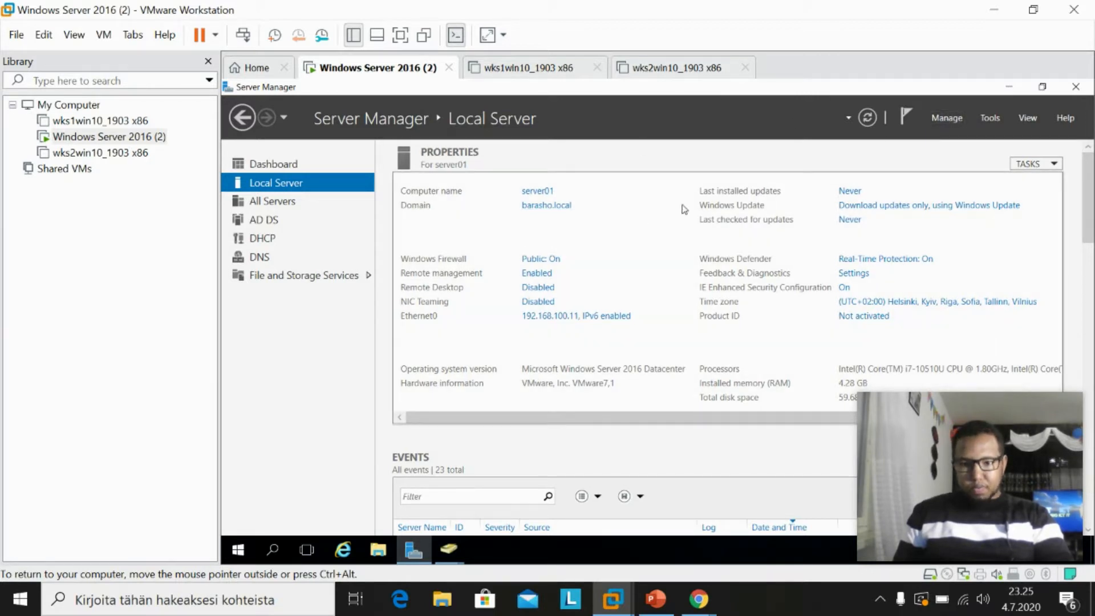
Launch Active Directory Users and Computers from Server Manager's Tools and expand barasho.local.
click(958, 120)
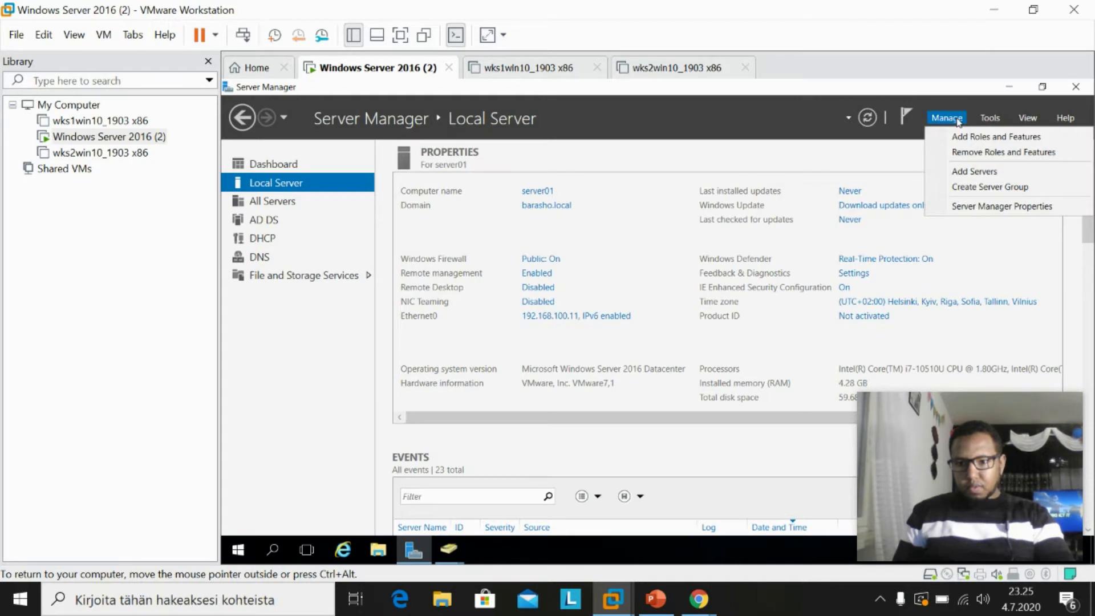
click(990, 118)
click(991, 117)
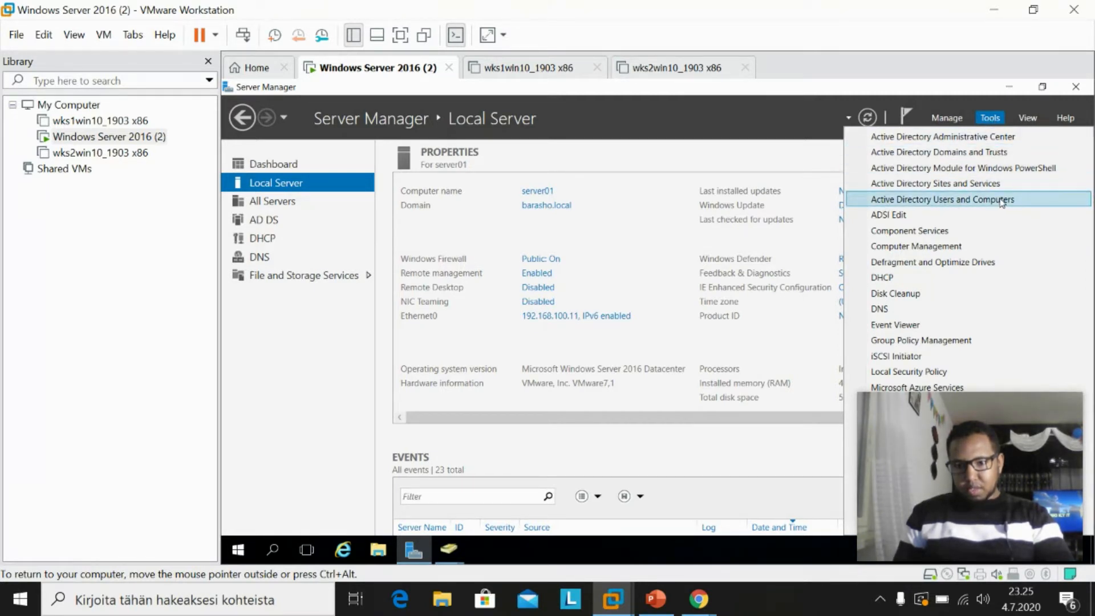
click(968, 201)
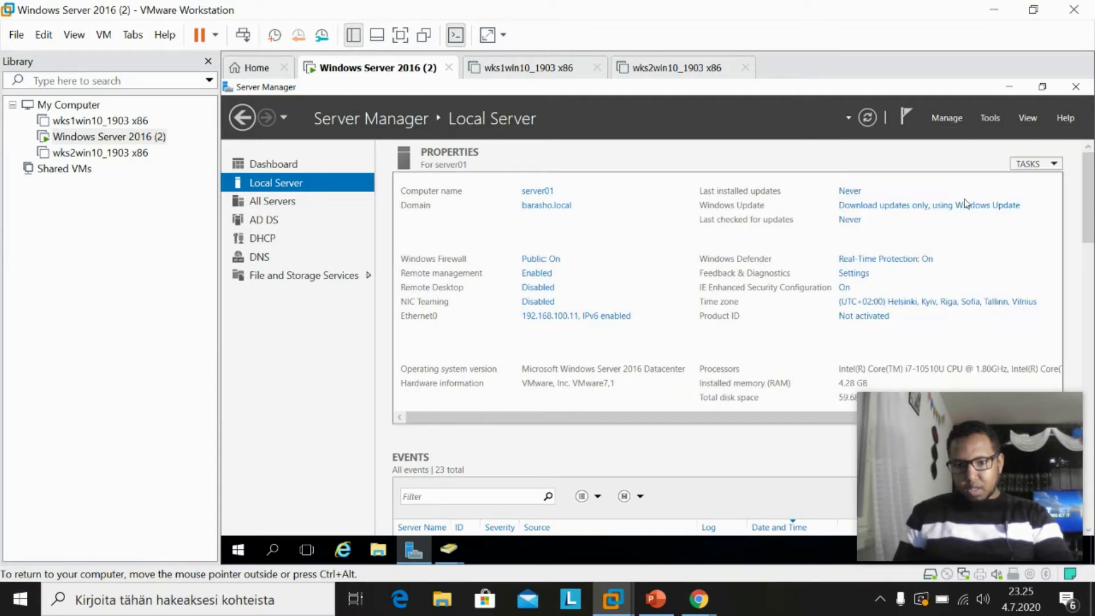
drag(718, 163, 549, 148)
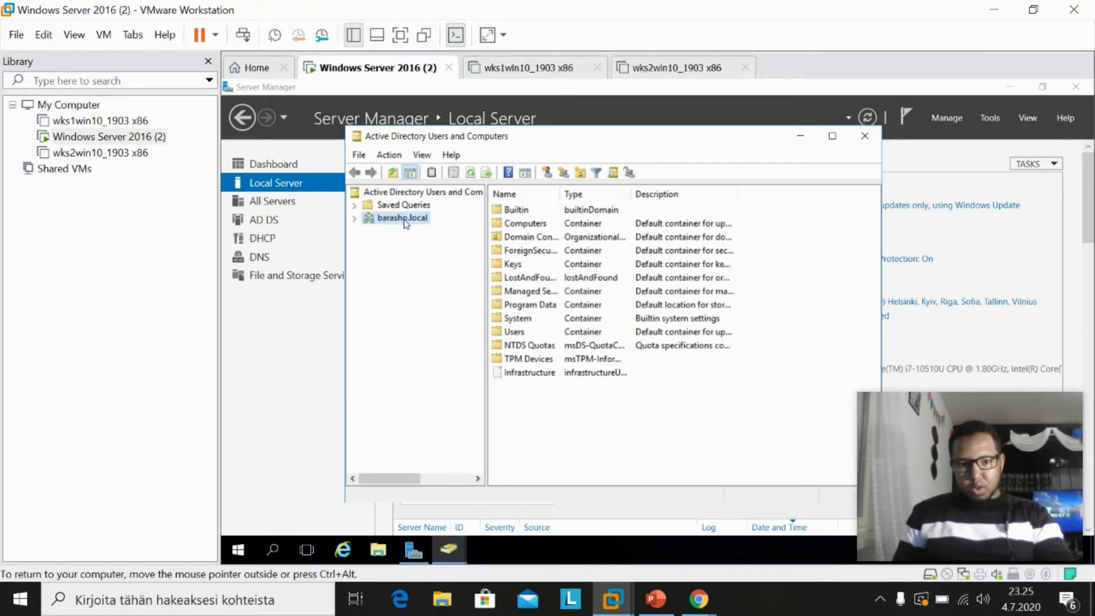
click(357, 219)
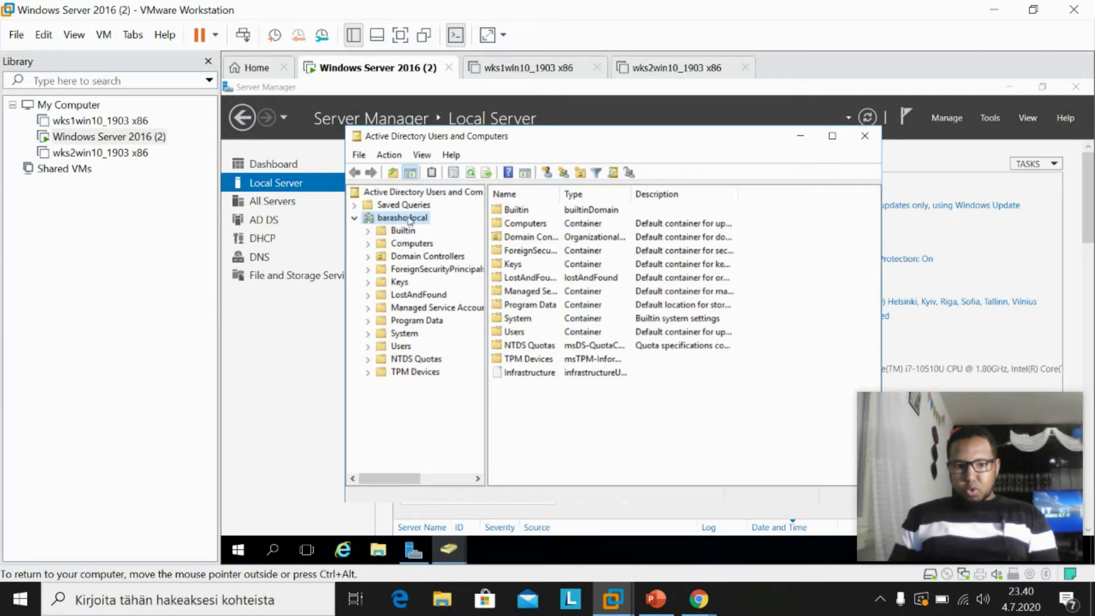
Add an organizational unit named 'barasho' directly under the barasho.local domain.
right_click(408, 221)
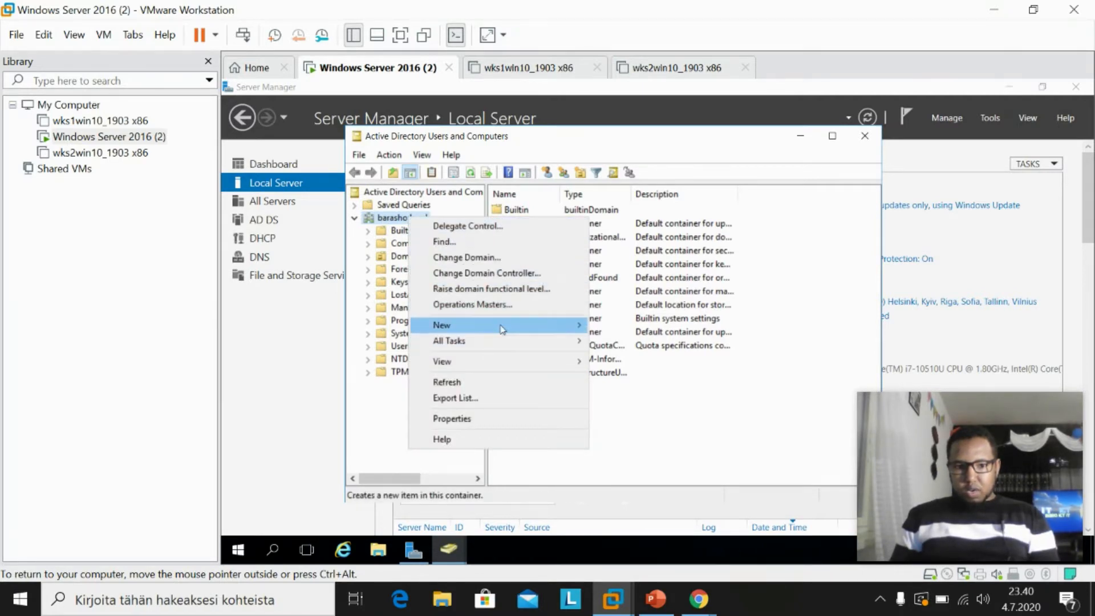
mouse_move(501, 329)
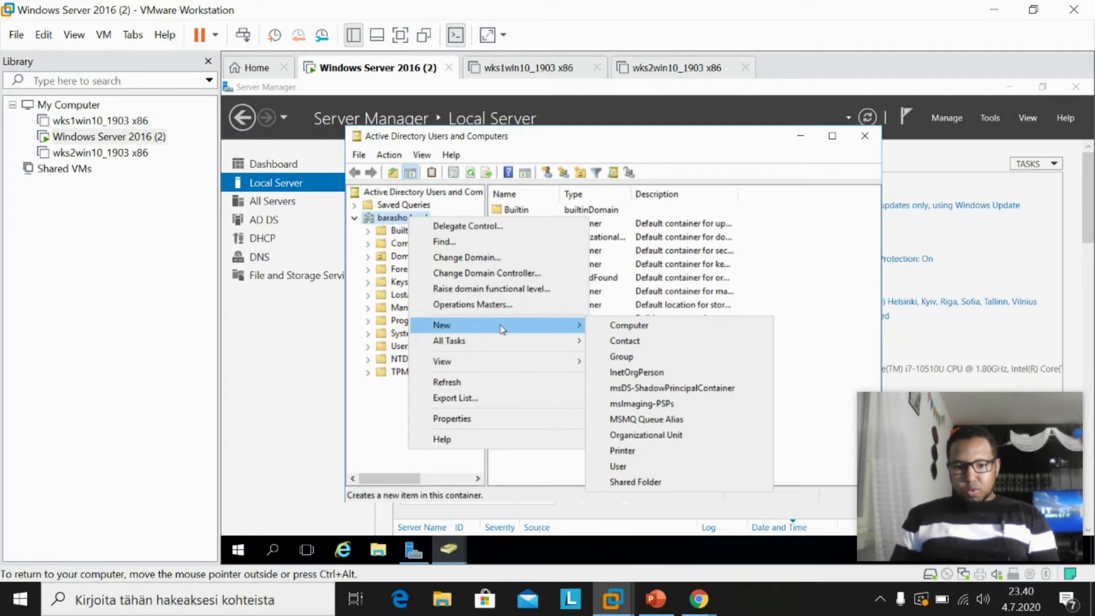
click(675, 437)
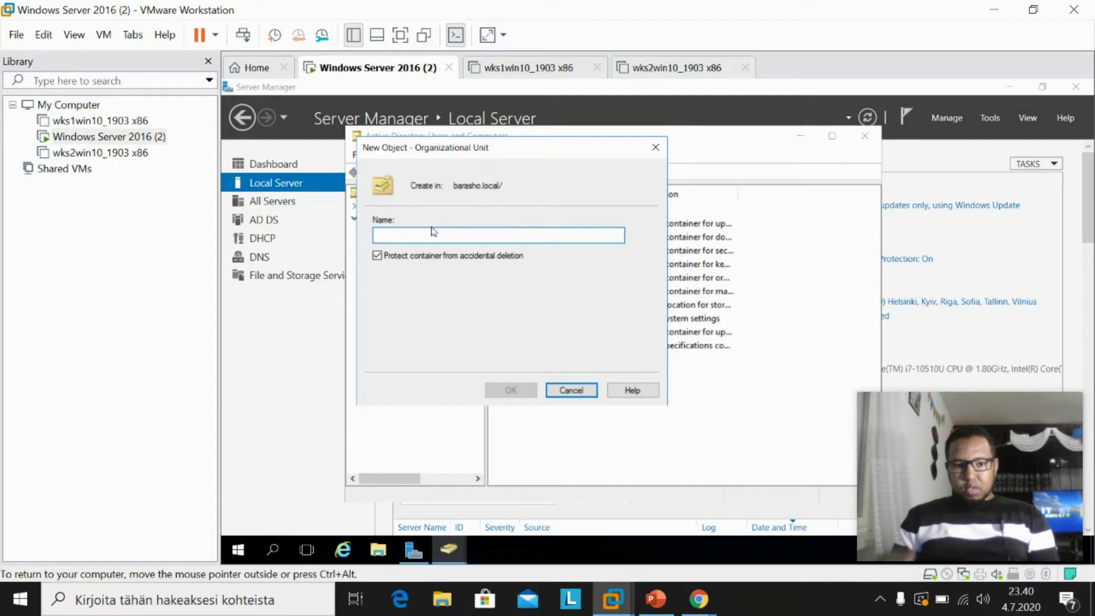
text(barasho)
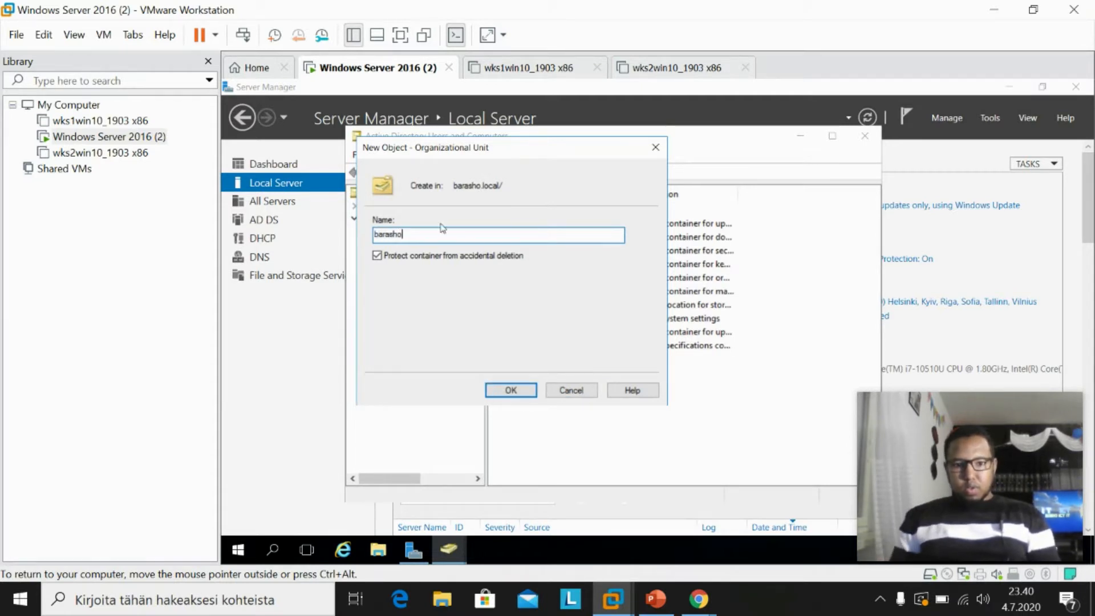
click(511, 391)
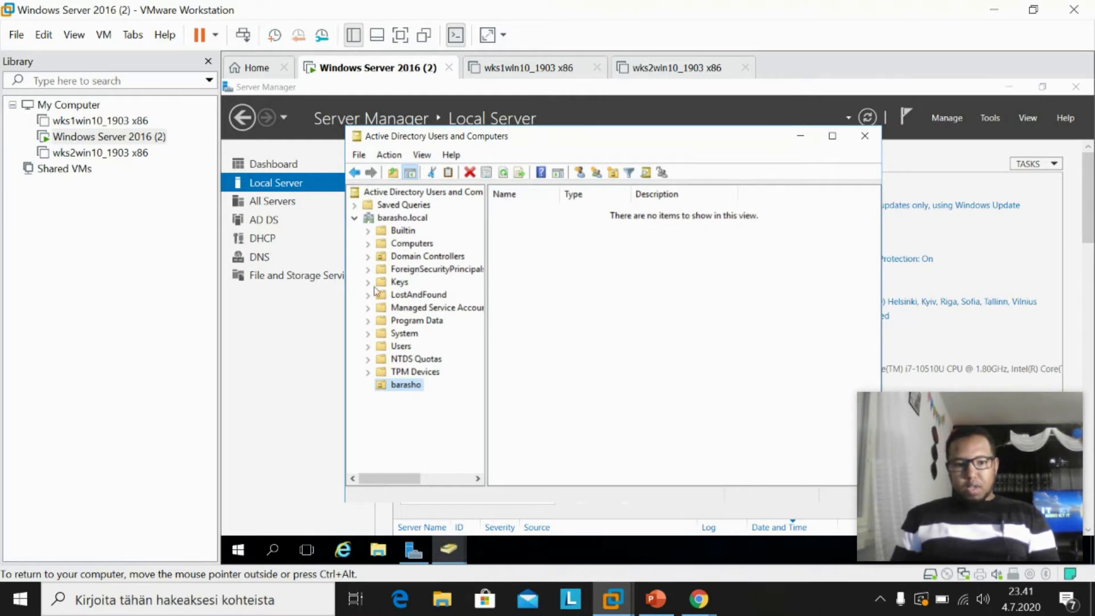
Create the organizational unit 'Maamulka' inside barasho and display barasho's contents.
right_click(404, 386)
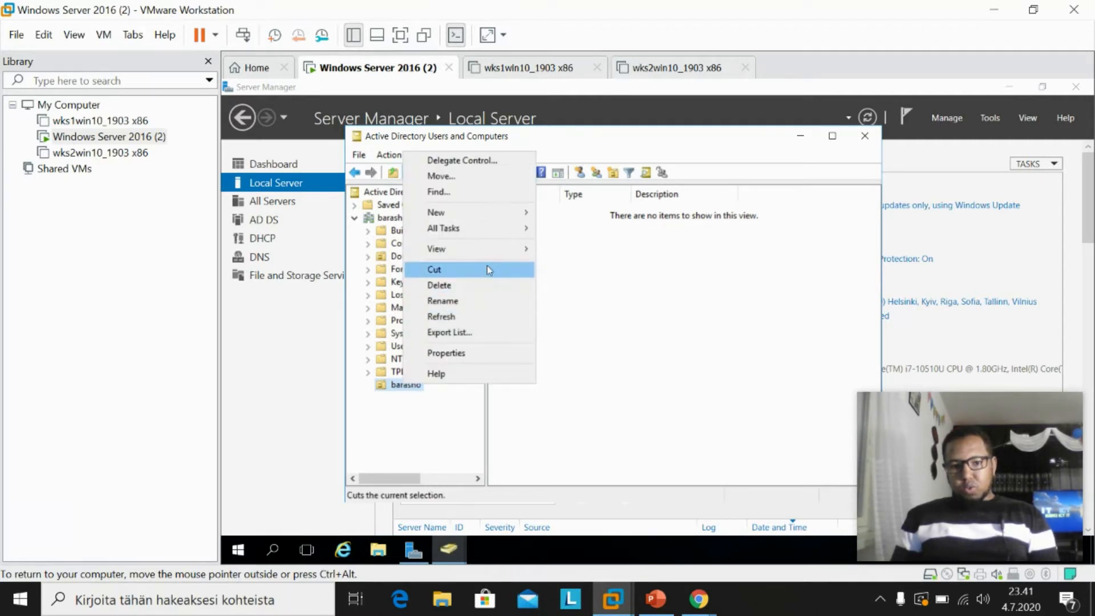
mouse_move(507, 213)
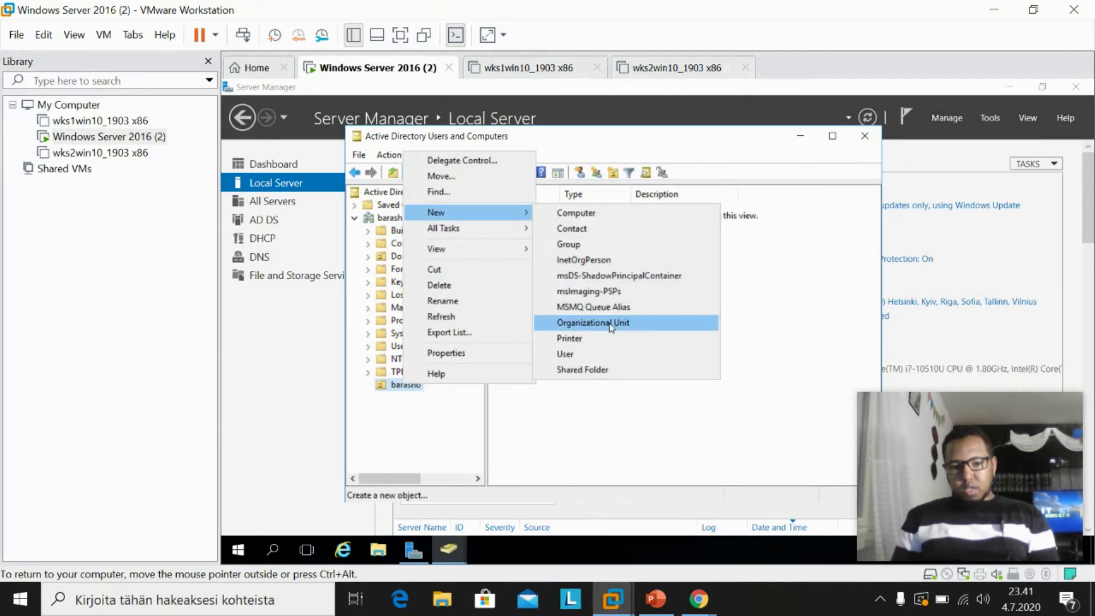
click(423, 406)
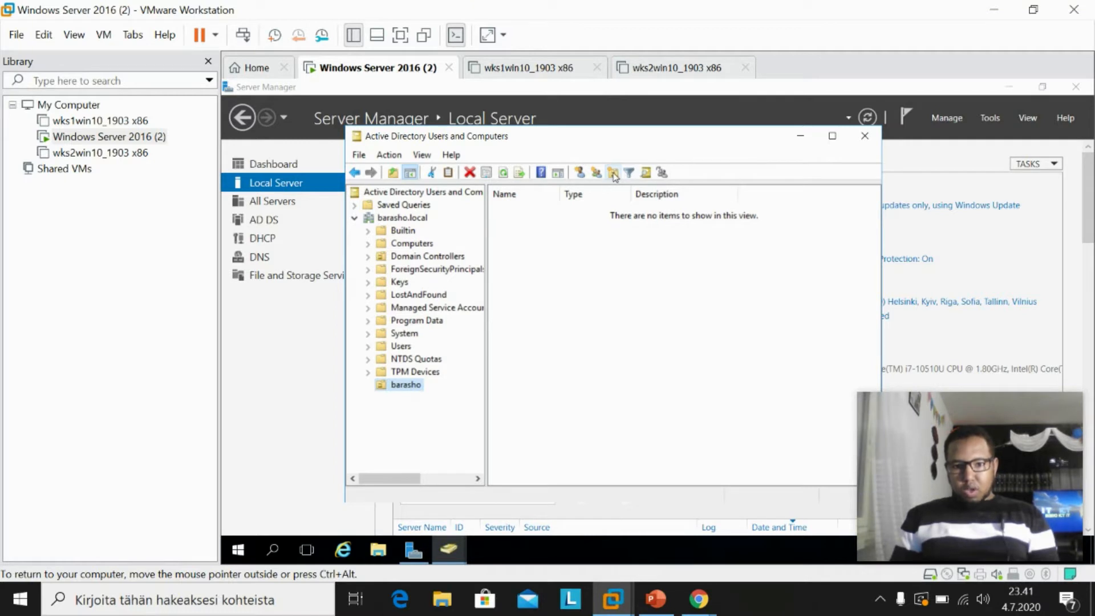
click(614, 175)
drag(467, 149, 663, 186)
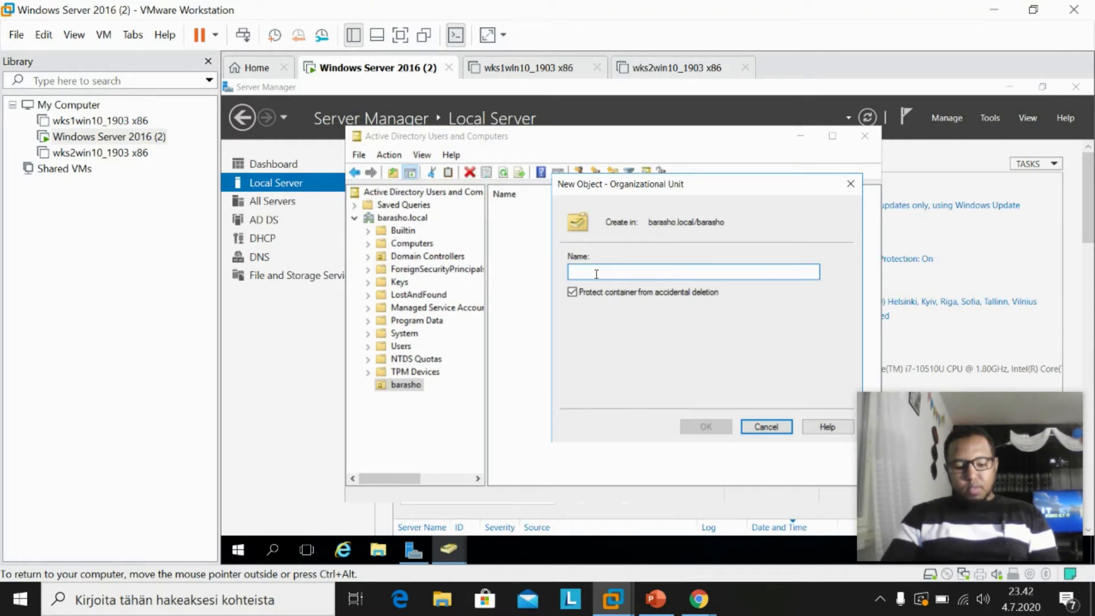
text(M)
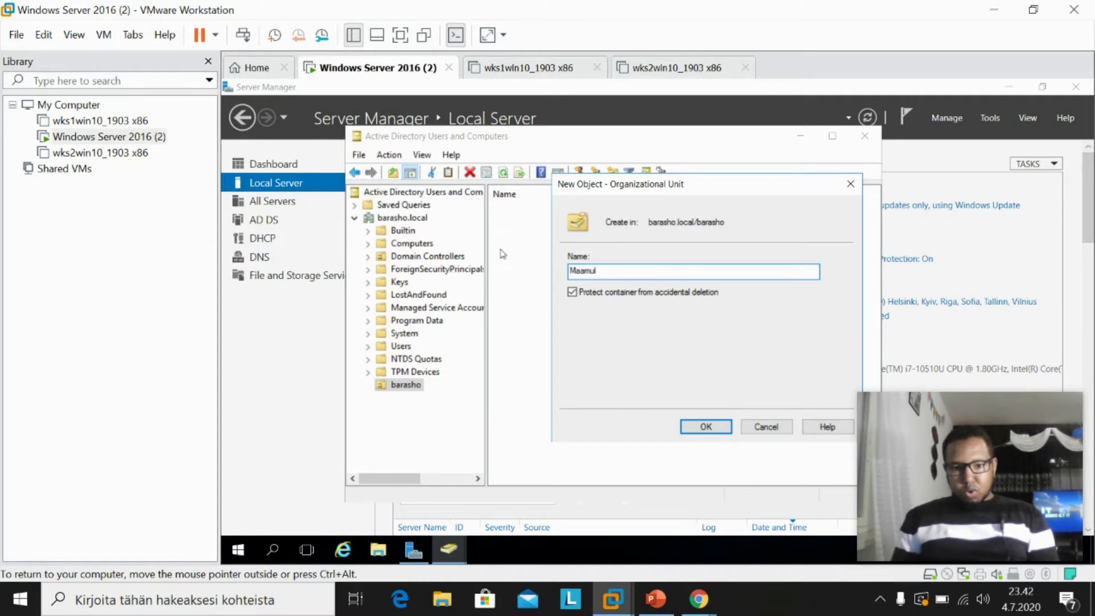
text(aamulka)
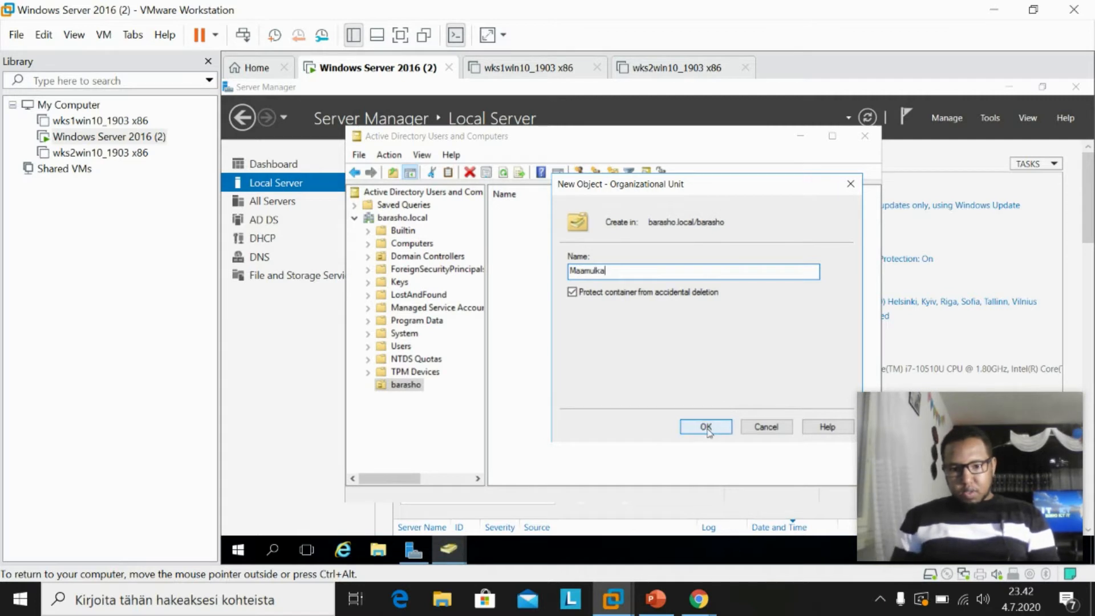
click(706, 427)
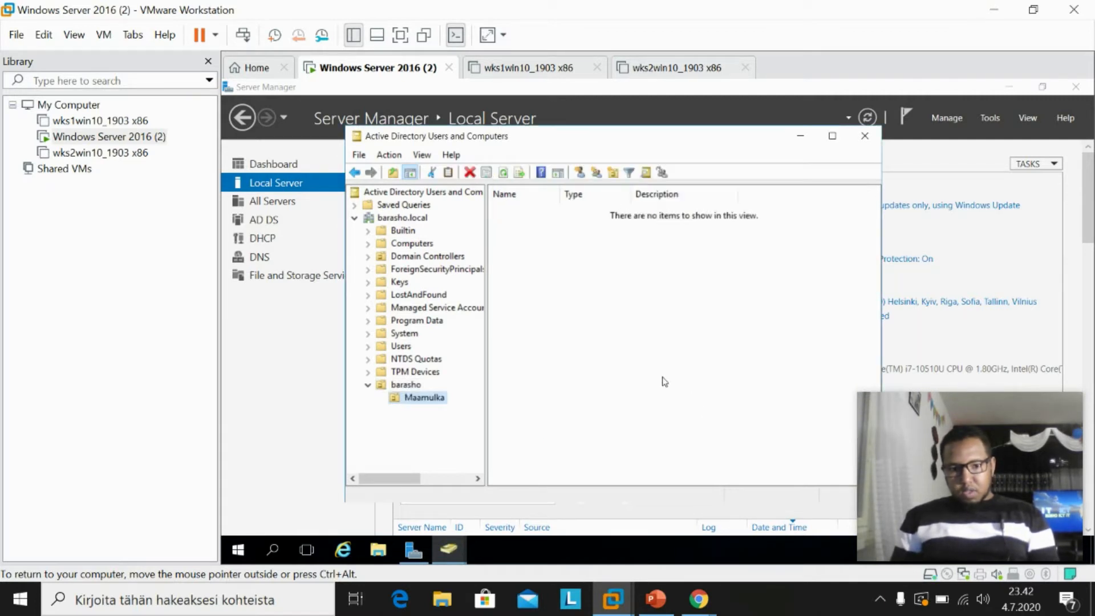
click(399, 386)
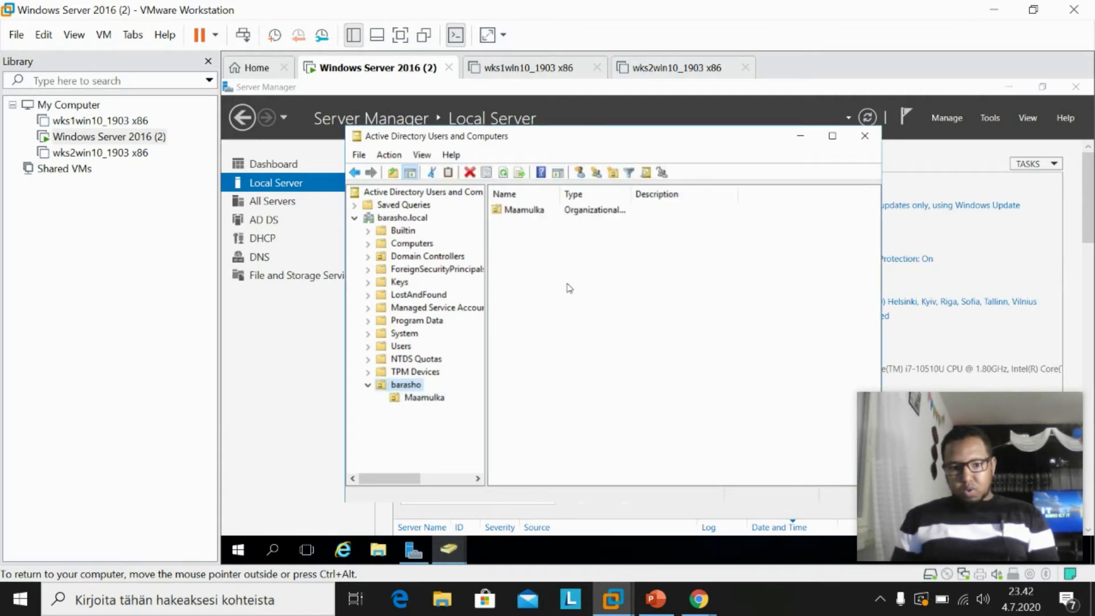
Create the Macalimiinta organizational unit inside barasho.
click(613, 174)
text(Macalminta)
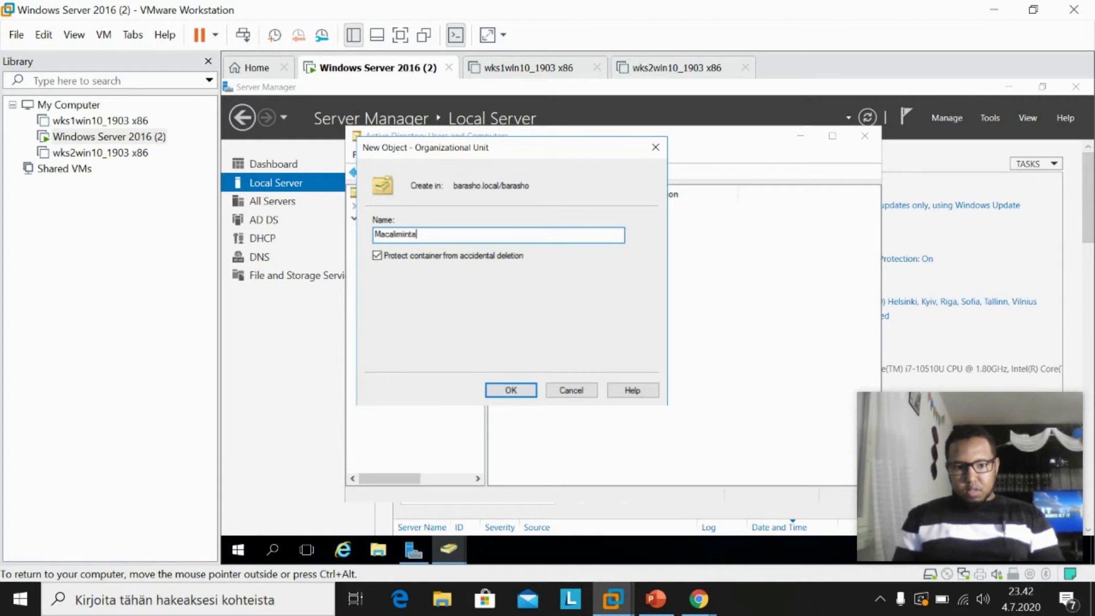
click(509, 390)
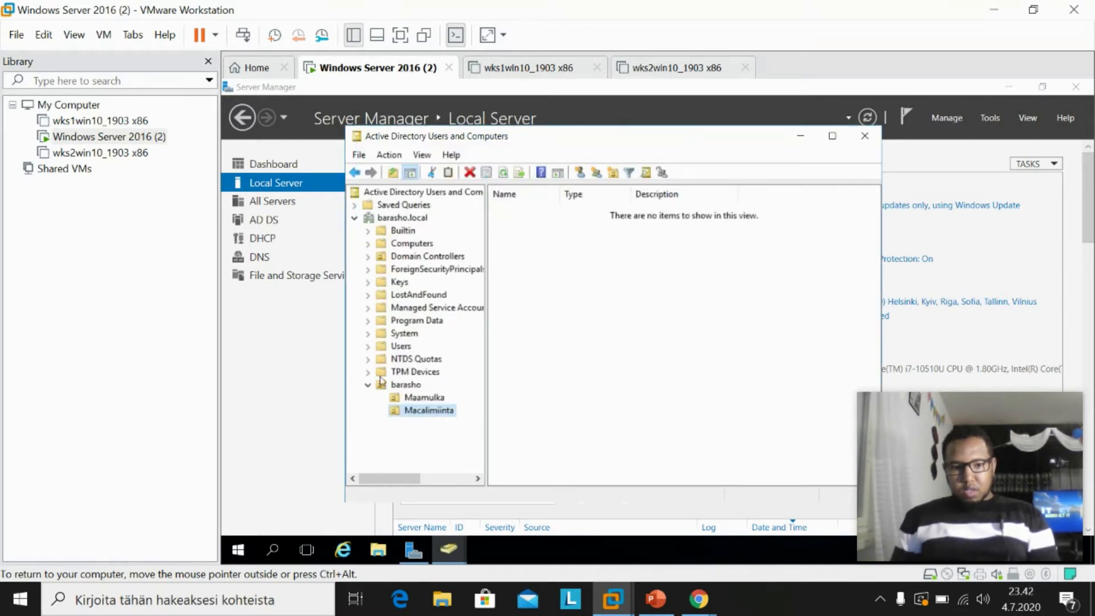
click(406, 385)
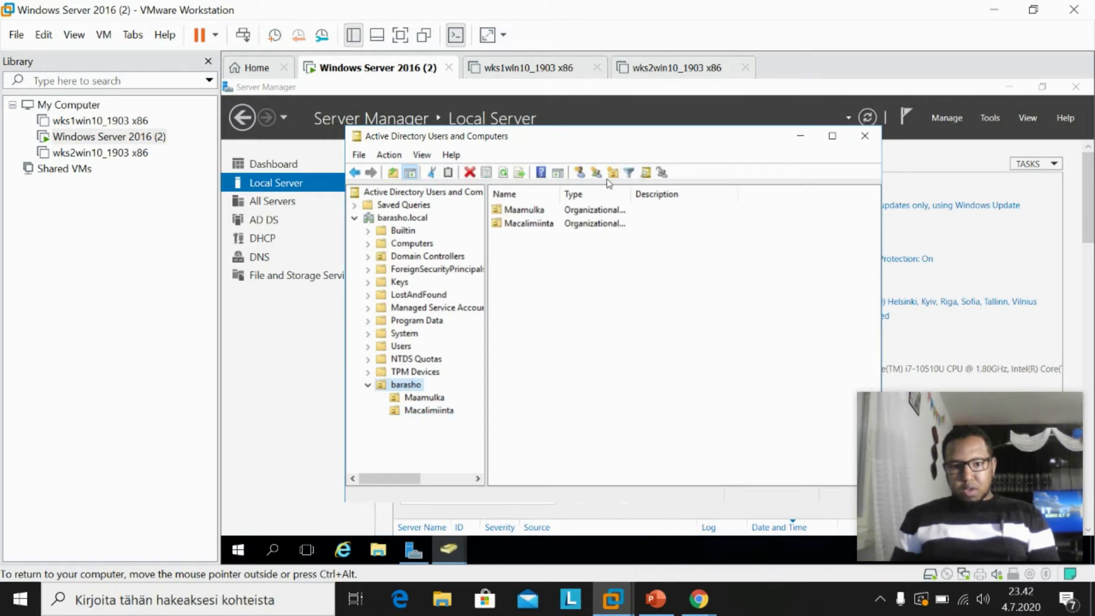
Create the Xogheynta organizational unit inside barasho.
click(613, 174)
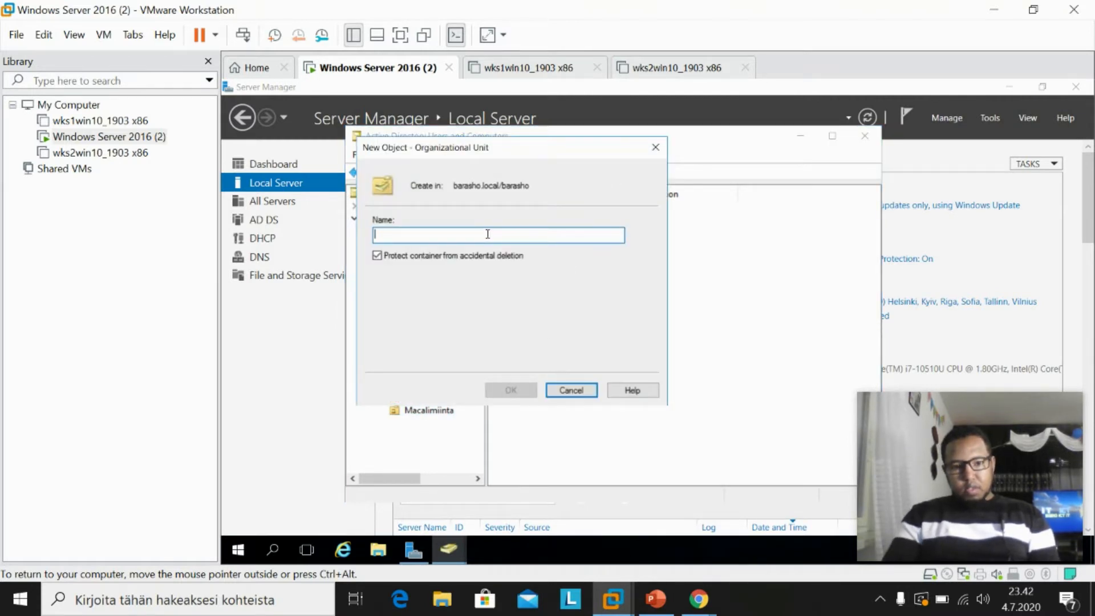
text(XX)
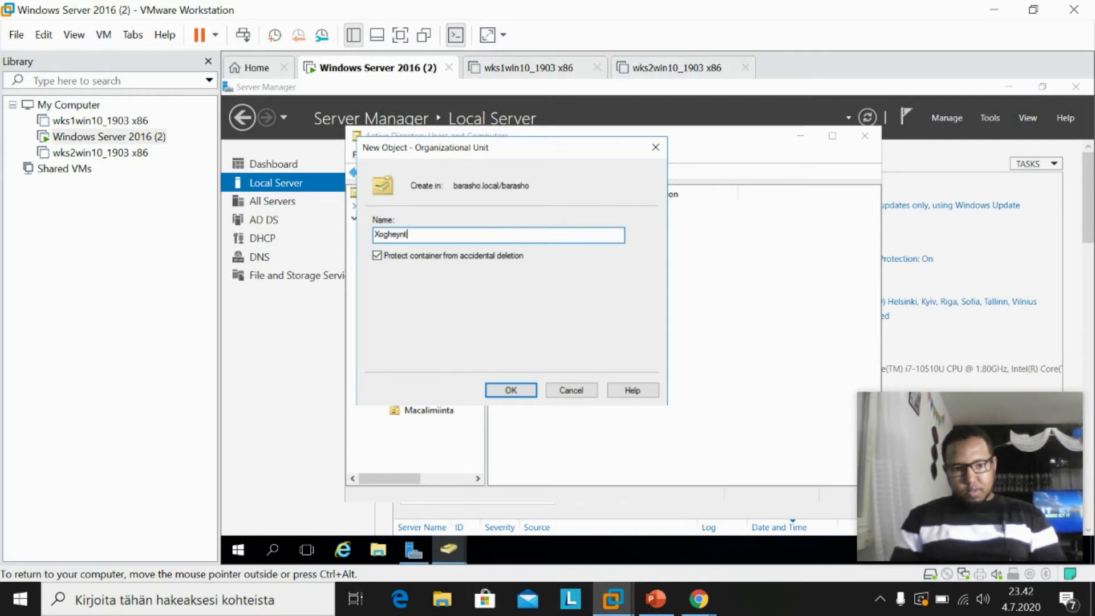
click(510, 390)
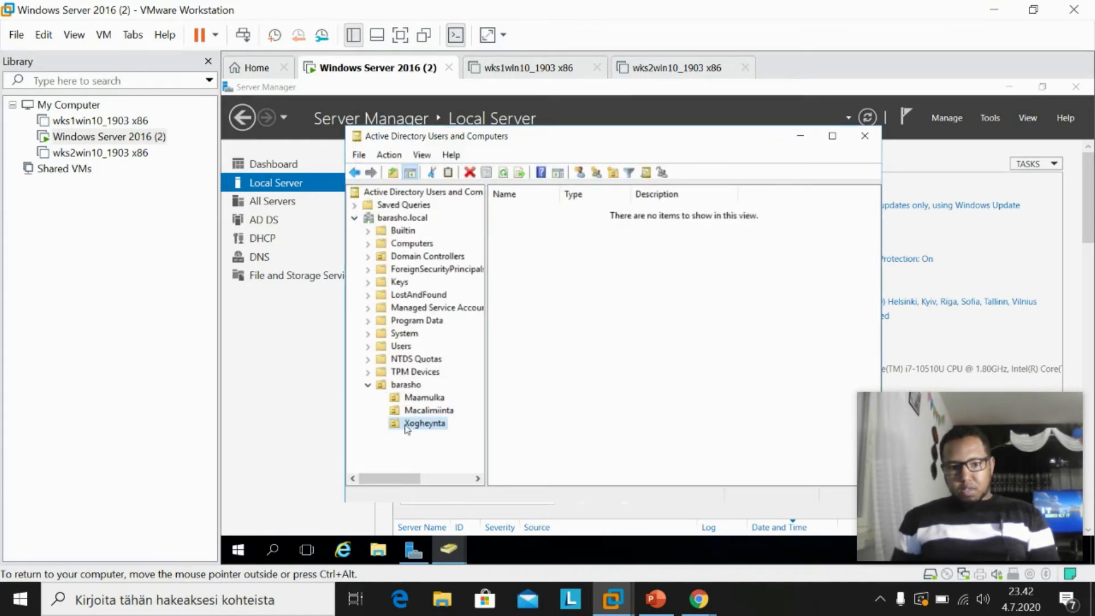
Select the Maamulka unit and bring up its New submenu, pointing at User.
click(430, 400)
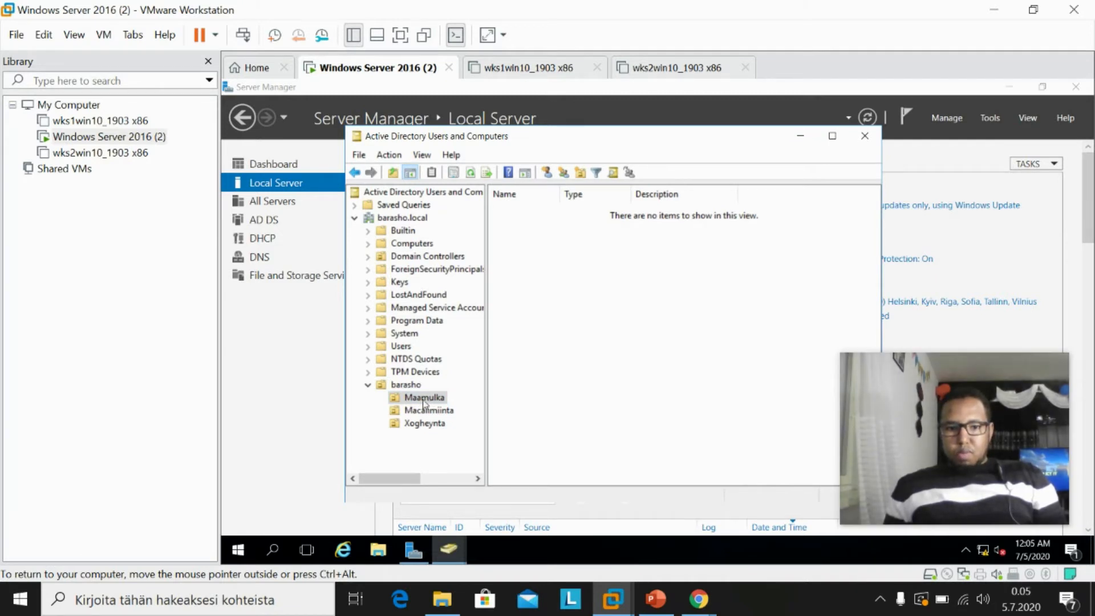
right_click(430, 400)
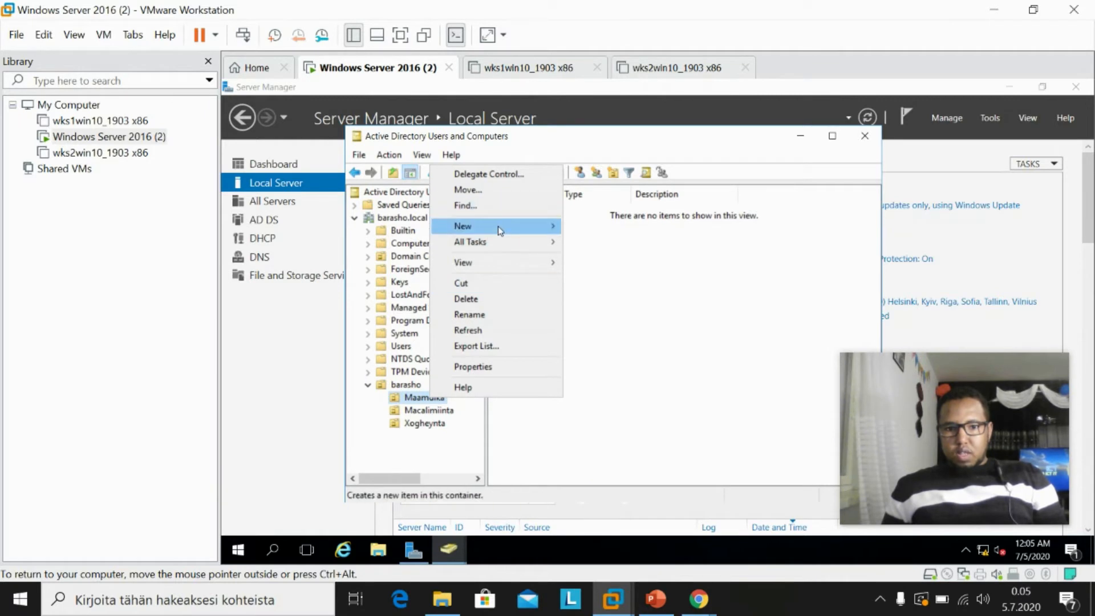
mouse_move(500, 230)
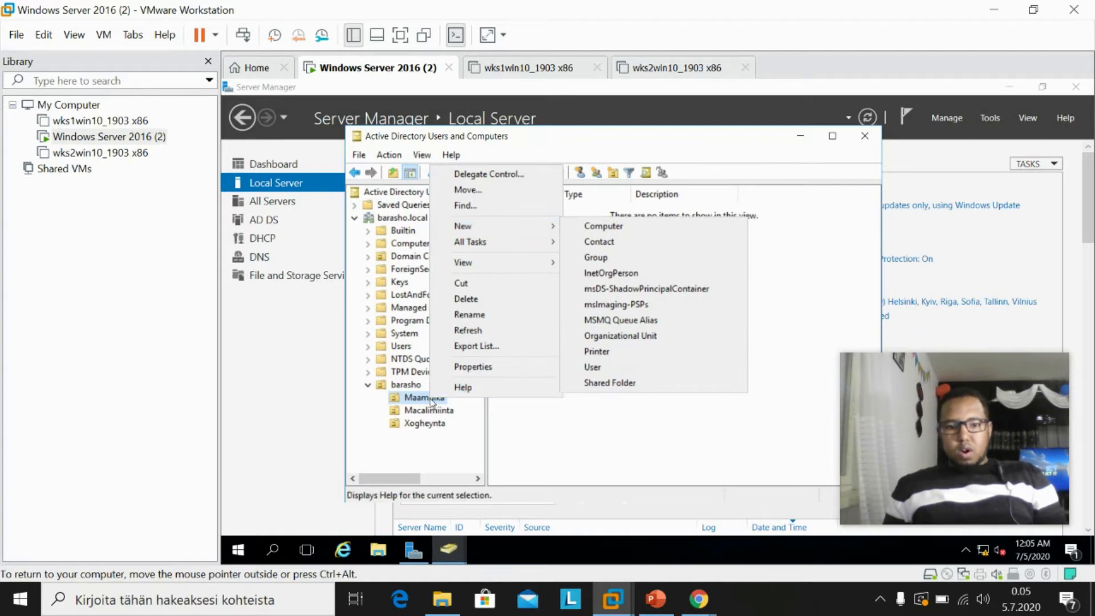
mouse_move(474, 228)
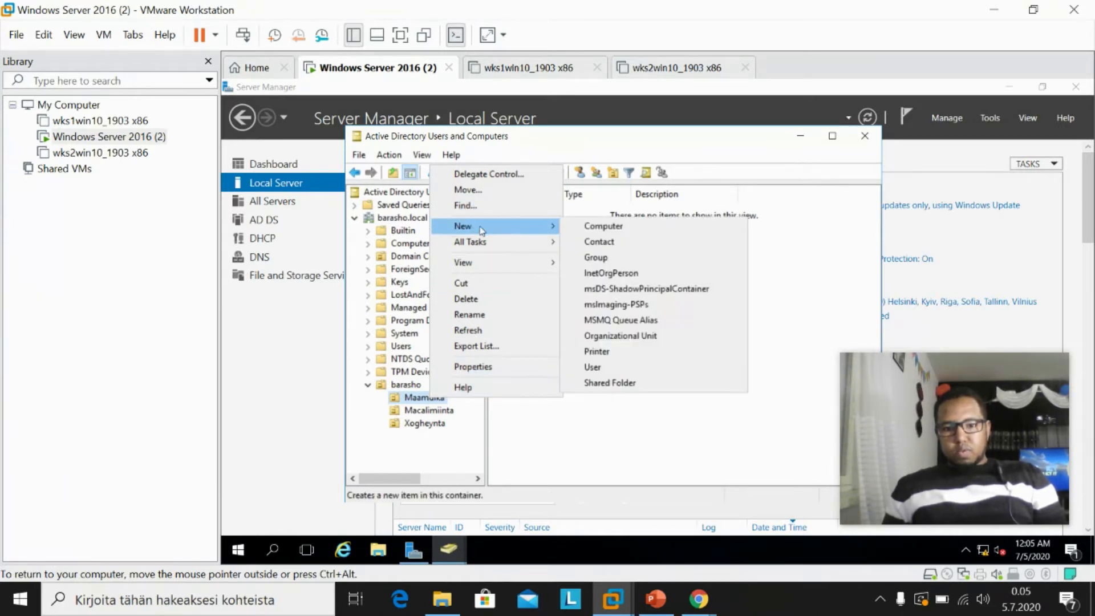
Enter first name _Ahmed, last name _template and logon name _Ahmed for the new user.
click(634, 368)
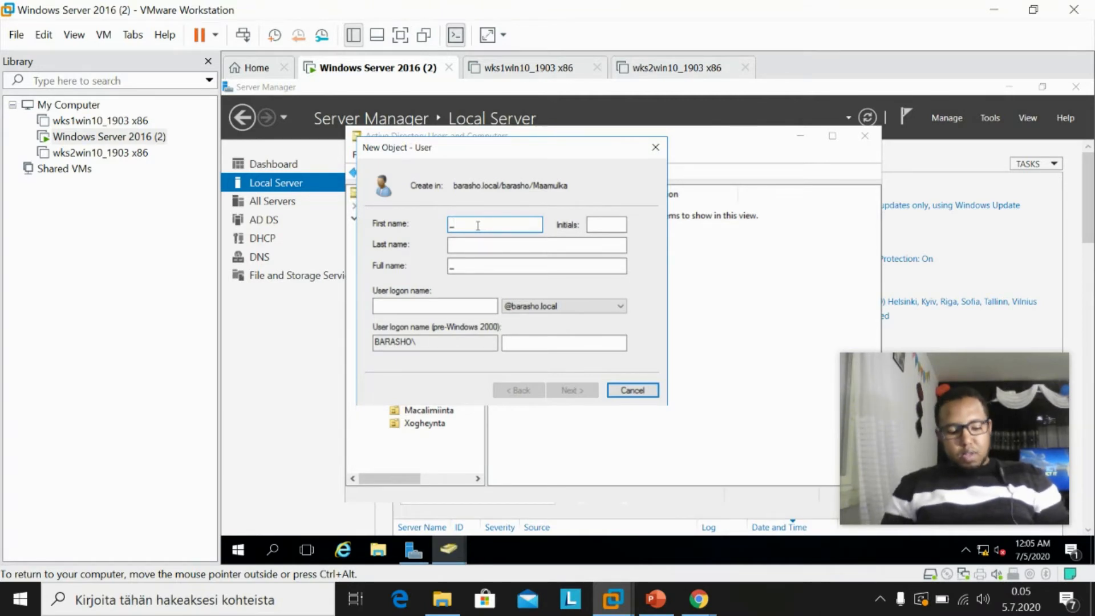
text(Ahmed)
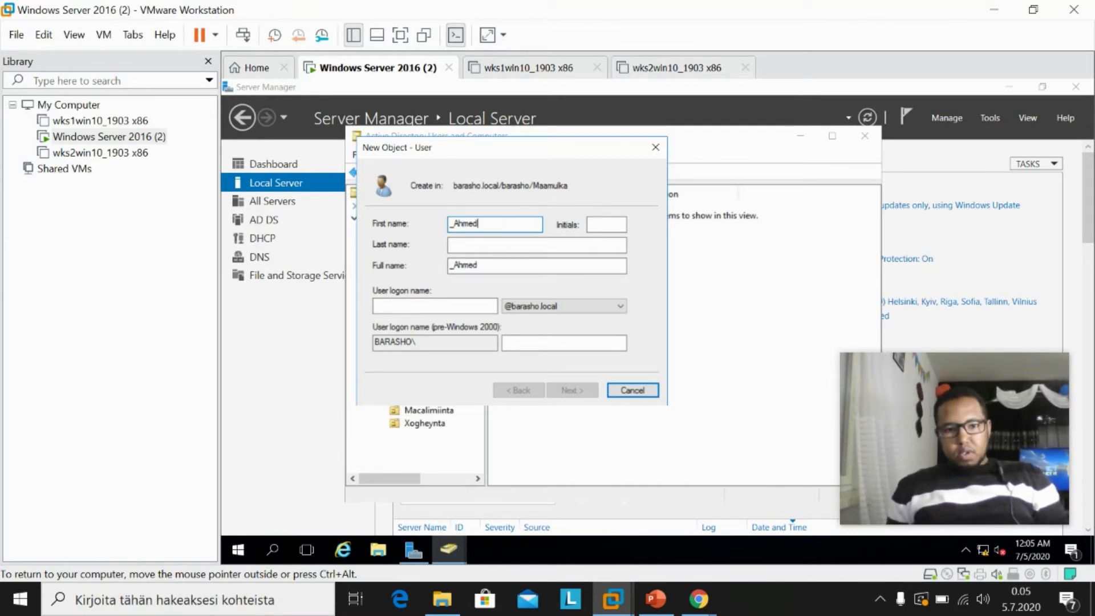
click(480, 244)
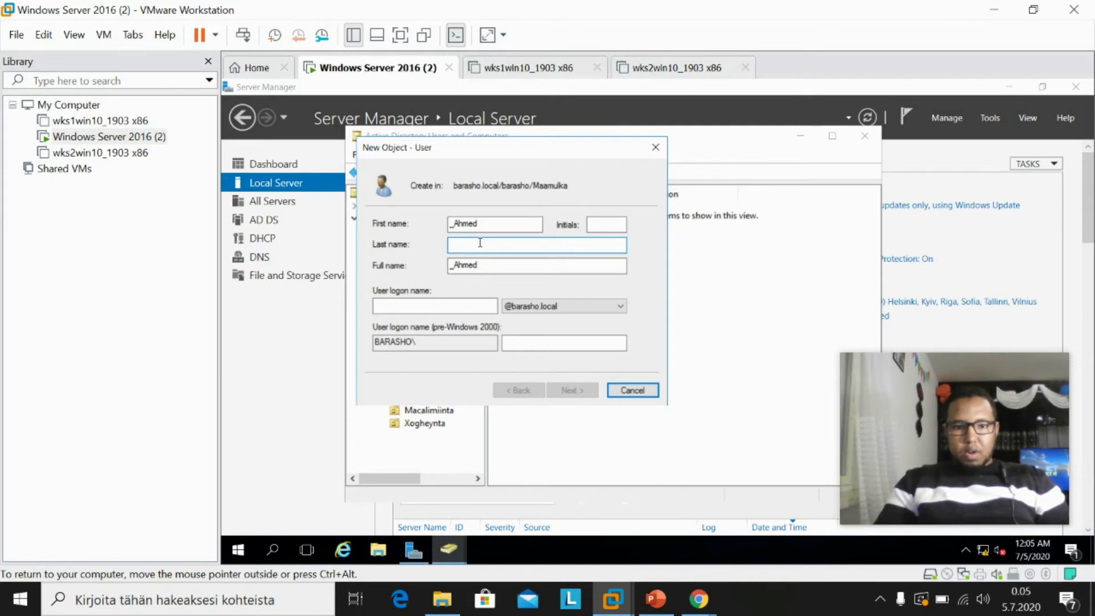
text(?)
key(BackSpace)
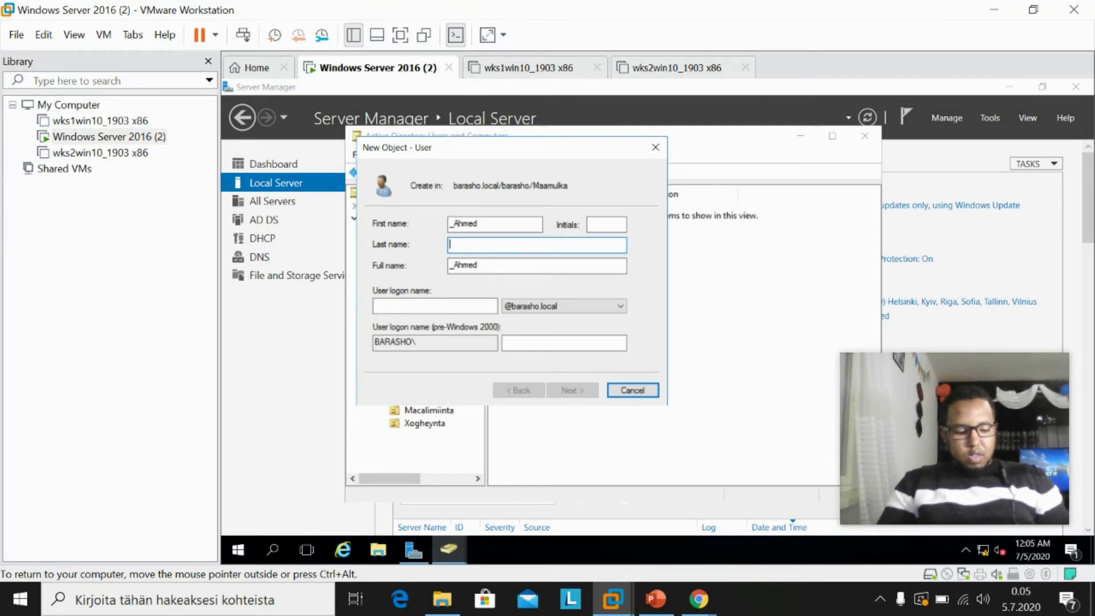
text(_template)
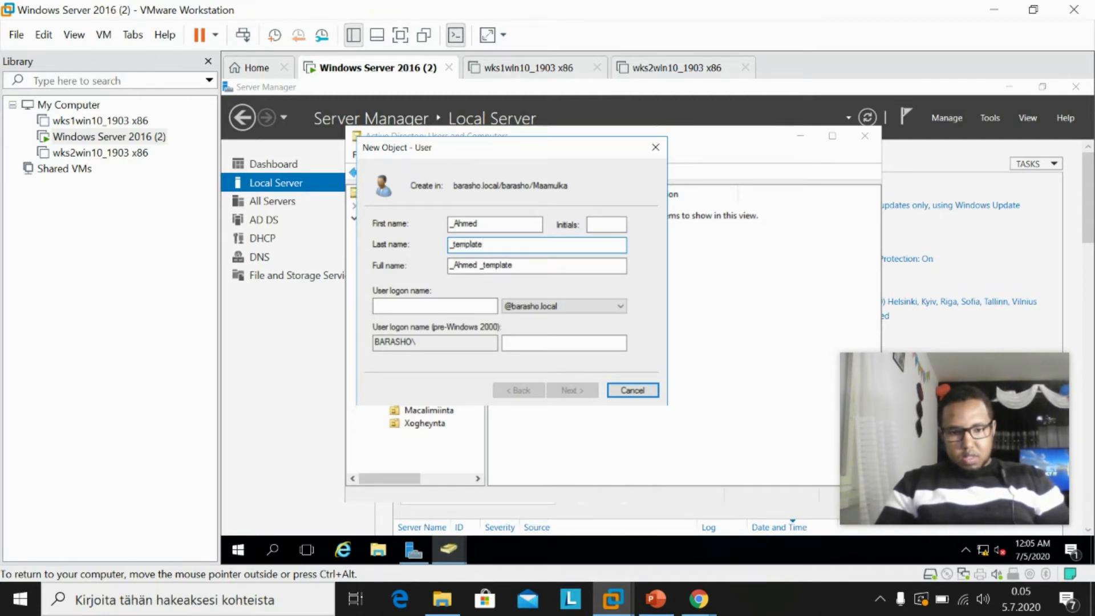
click(471, 301)
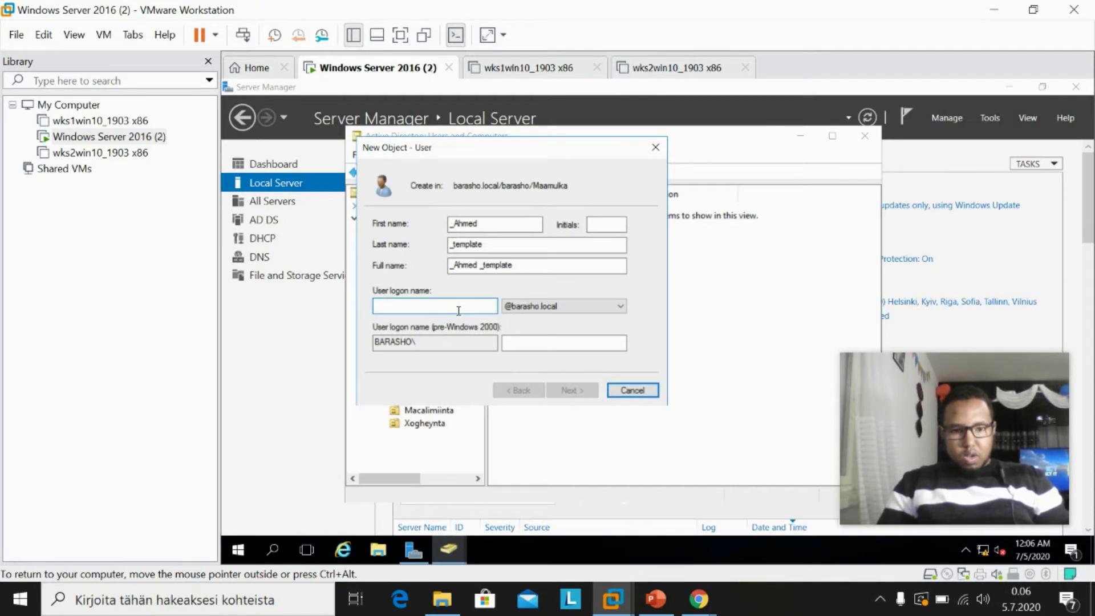
text(_)
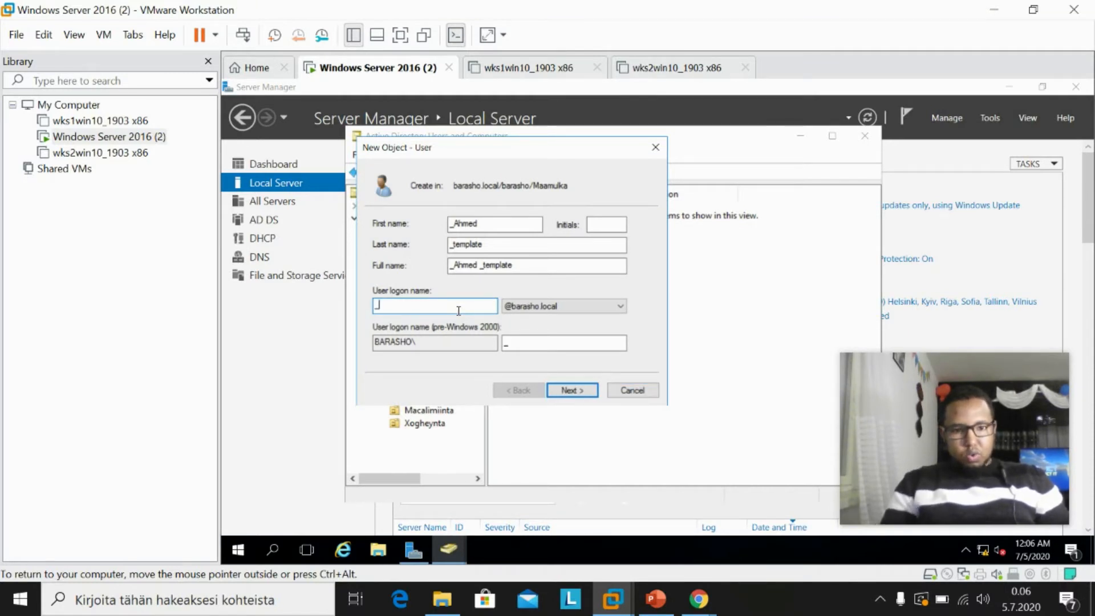
text(ah)
key(BackSpace)
key(BackSpace)
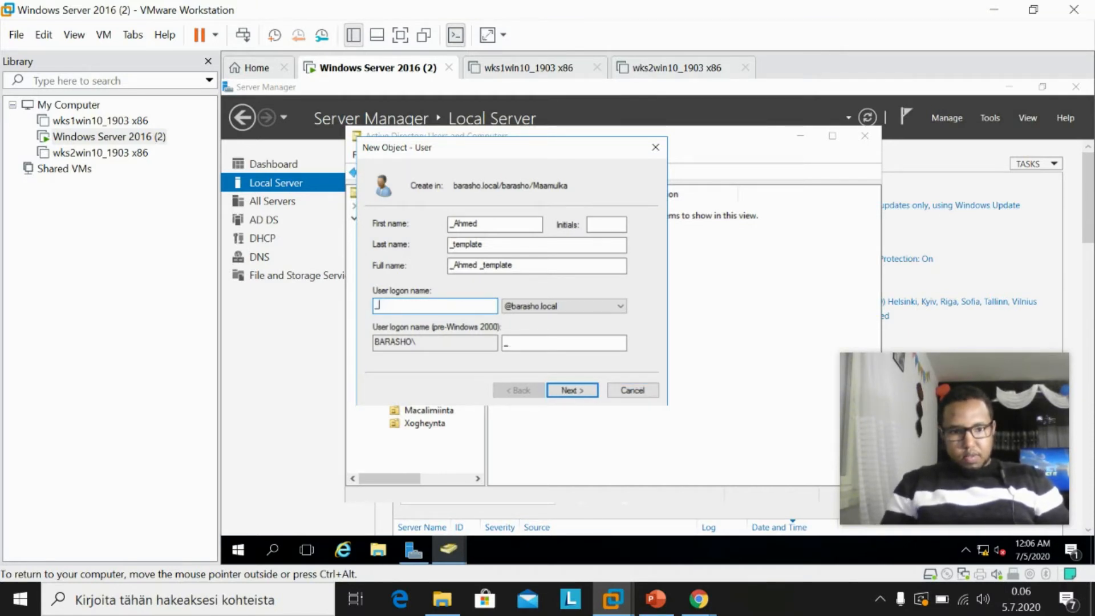
text(Ahmed)
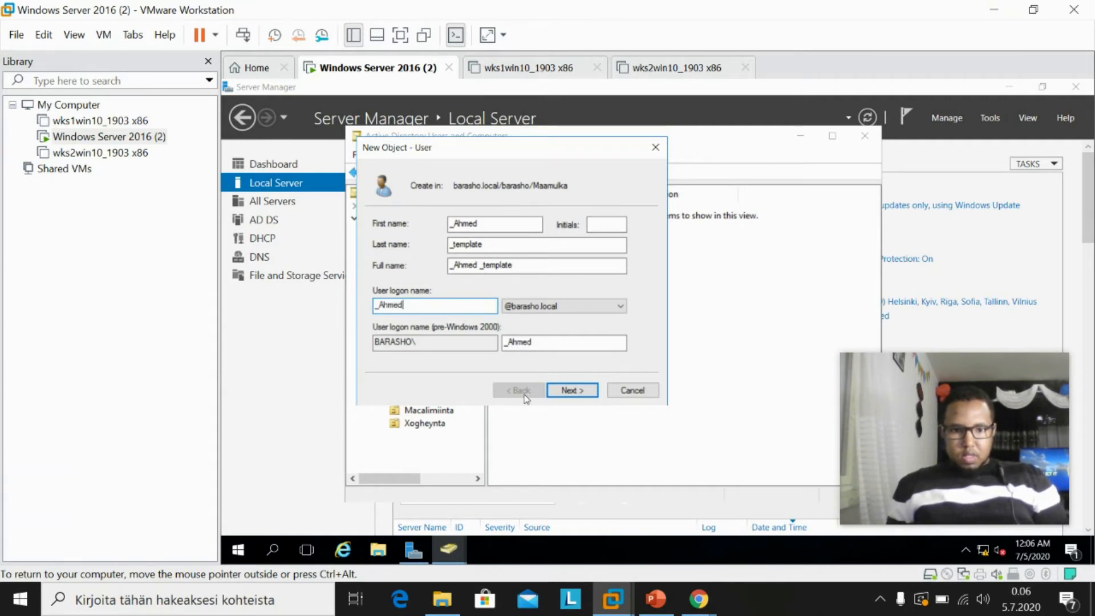
click(571, 390)
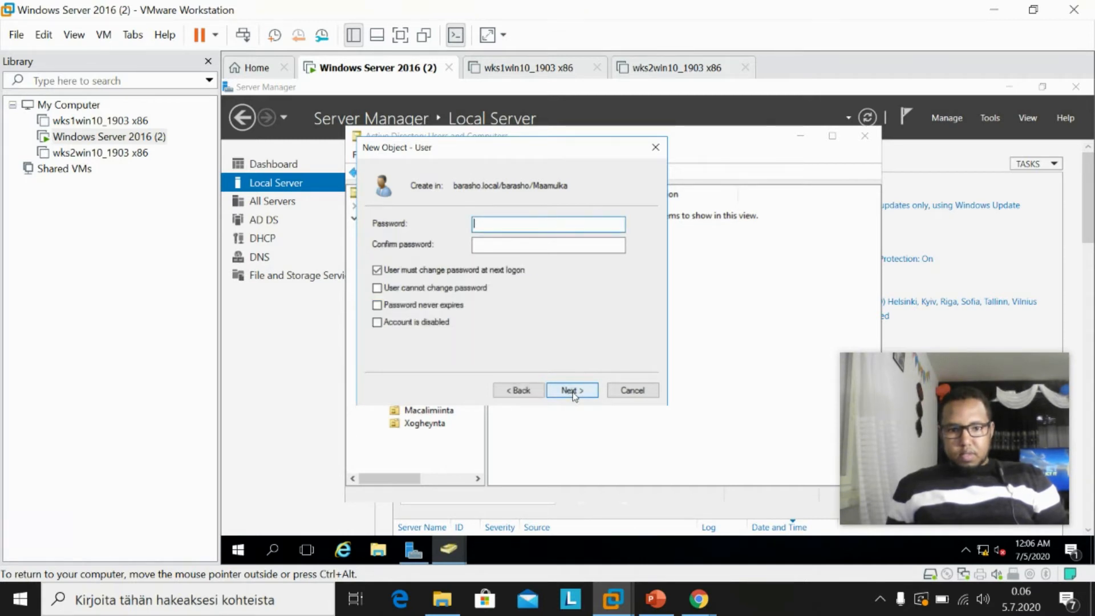
Set the template's password, turn off forced change at next logon, and disable the account.
click(376, 273)
click(488, 223)
key(Caps_Lock)
text(Passw)
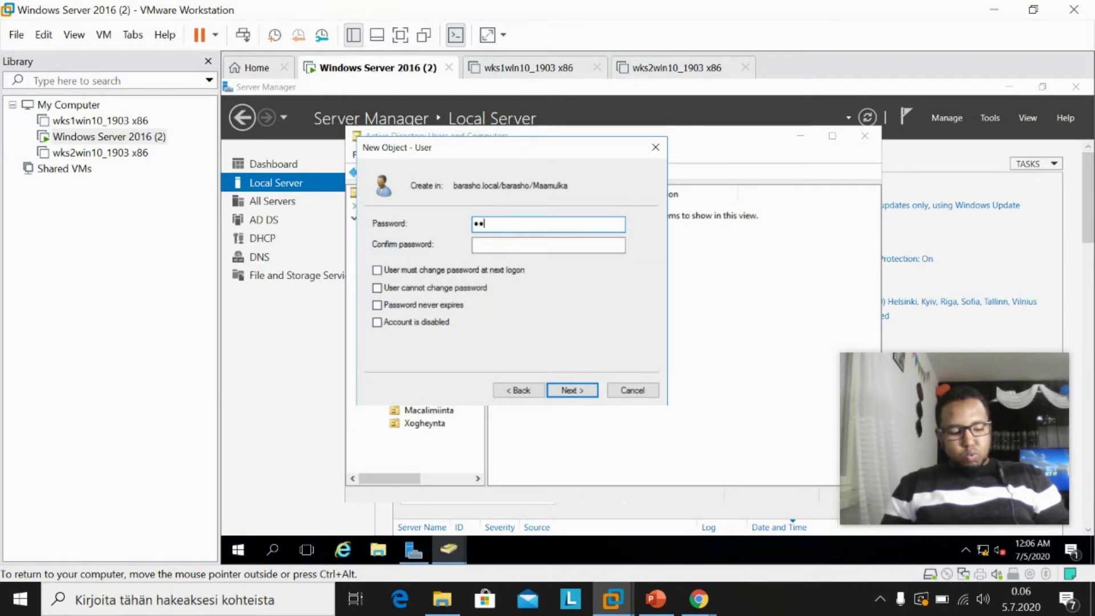
text(ord12)
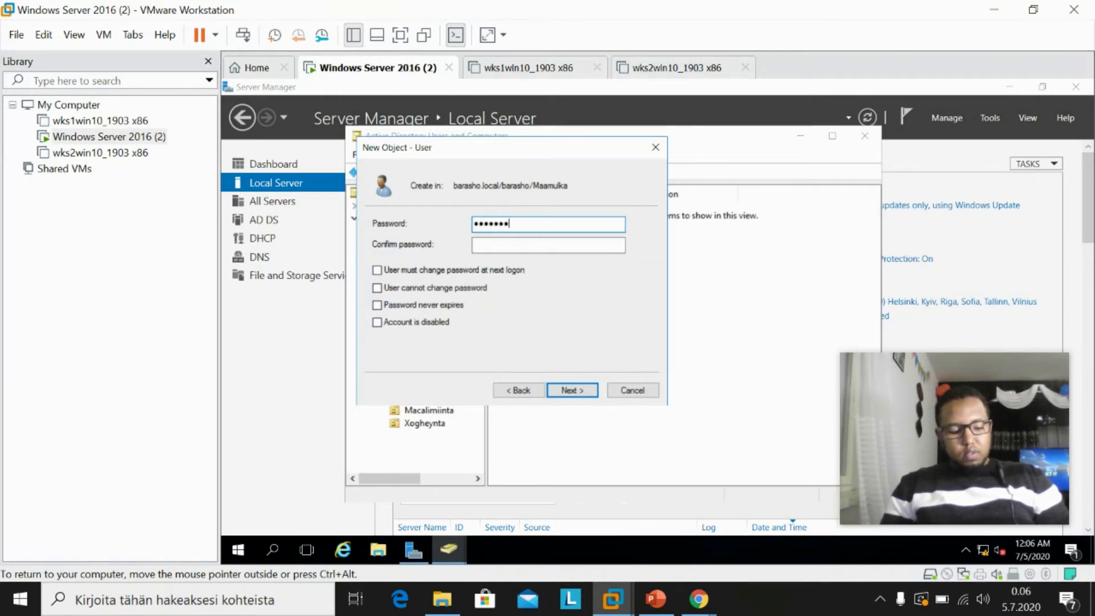
key(Tab)
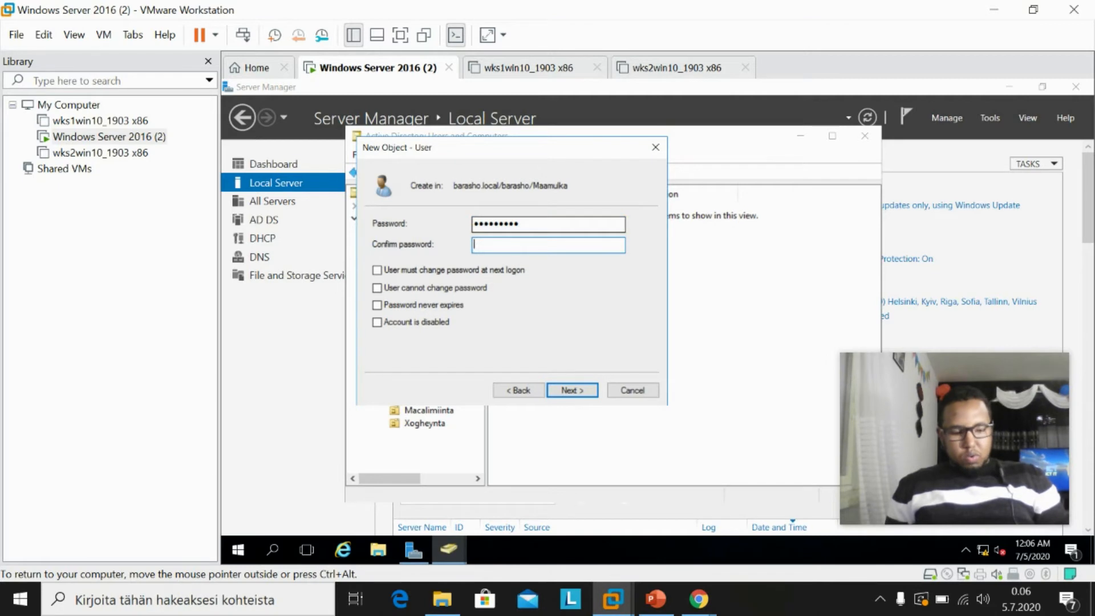
key(Caps_Lock)
text(P)
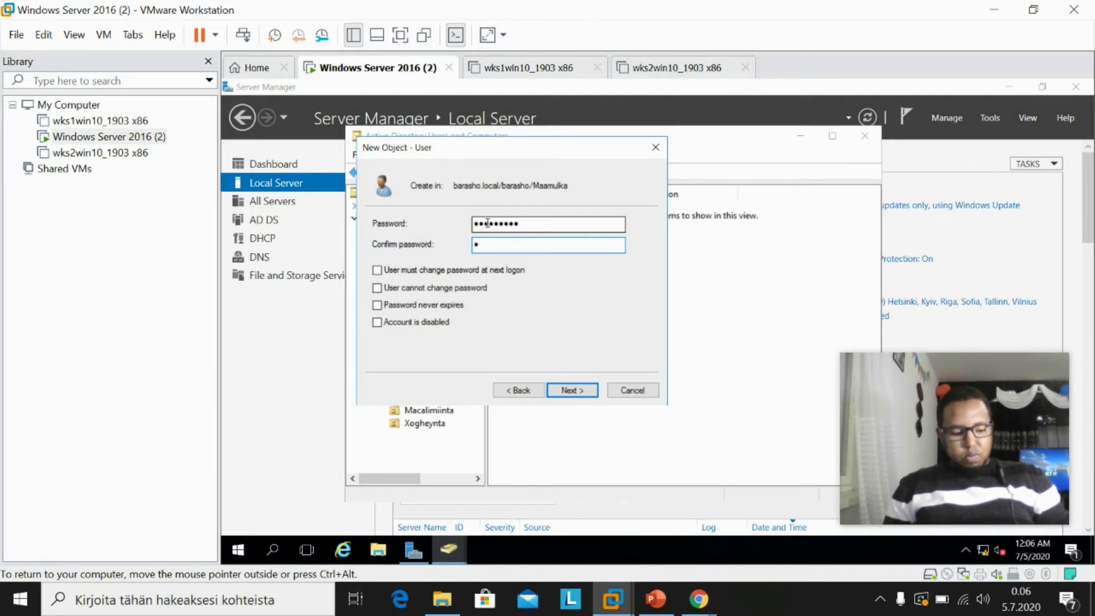
text(assw)
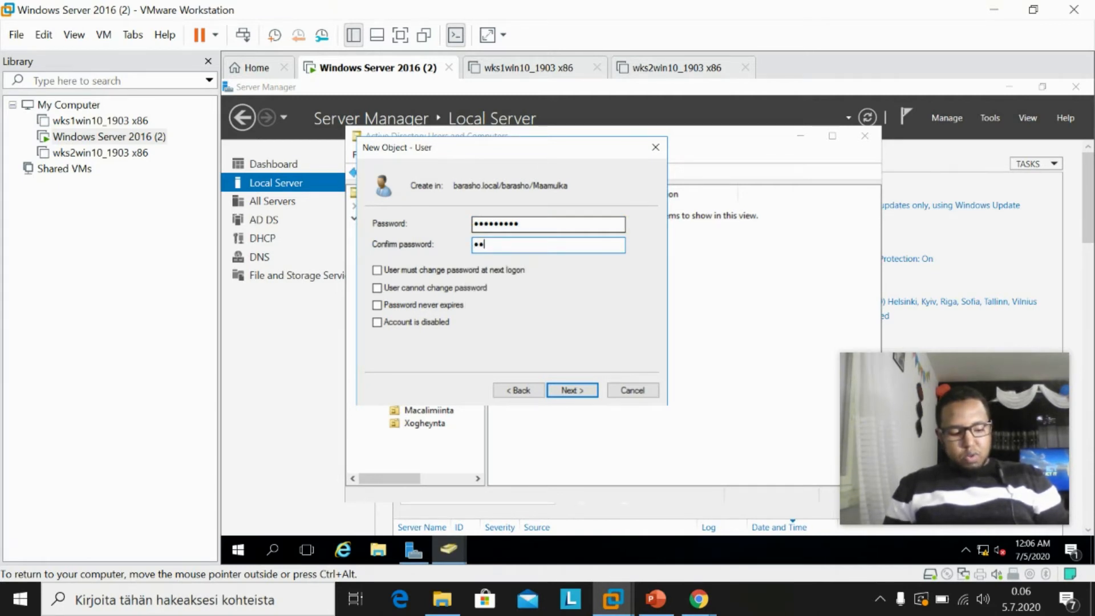
text(ord1)
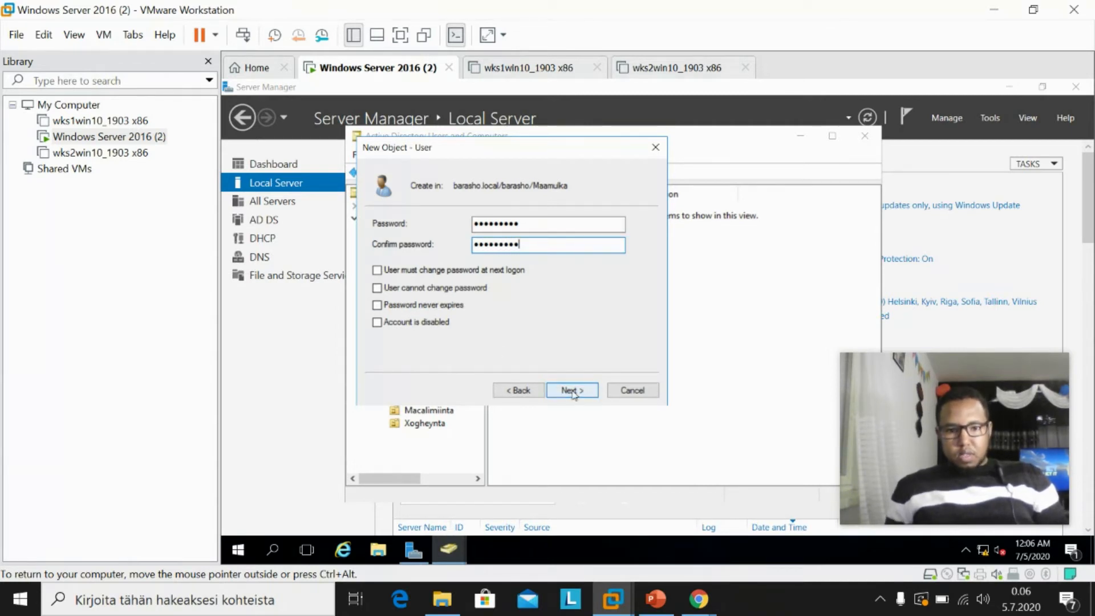
click(375, 324)
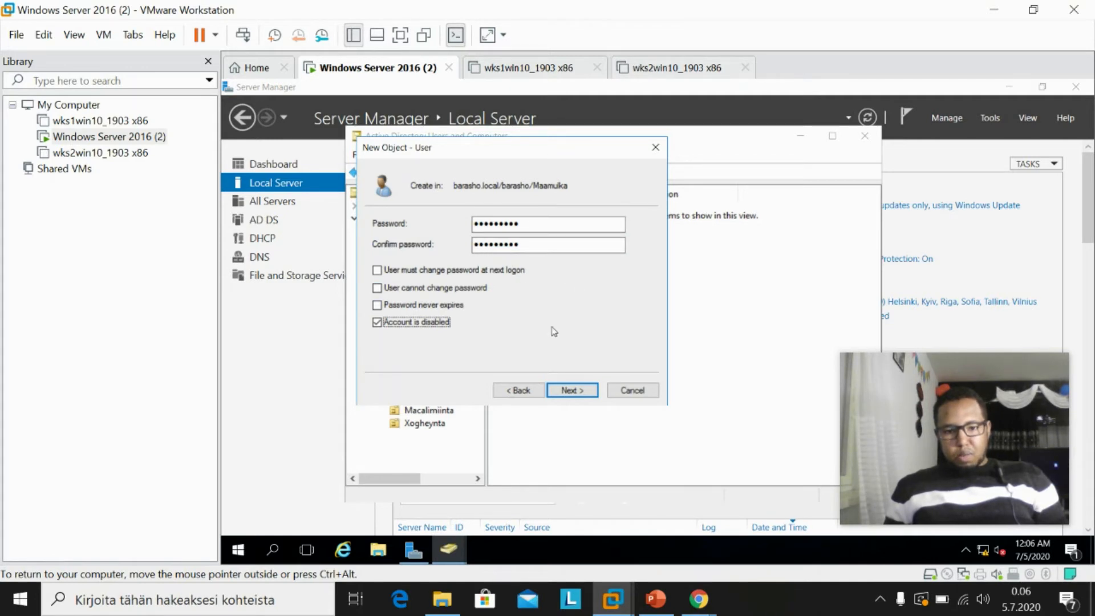
click(569, 393)
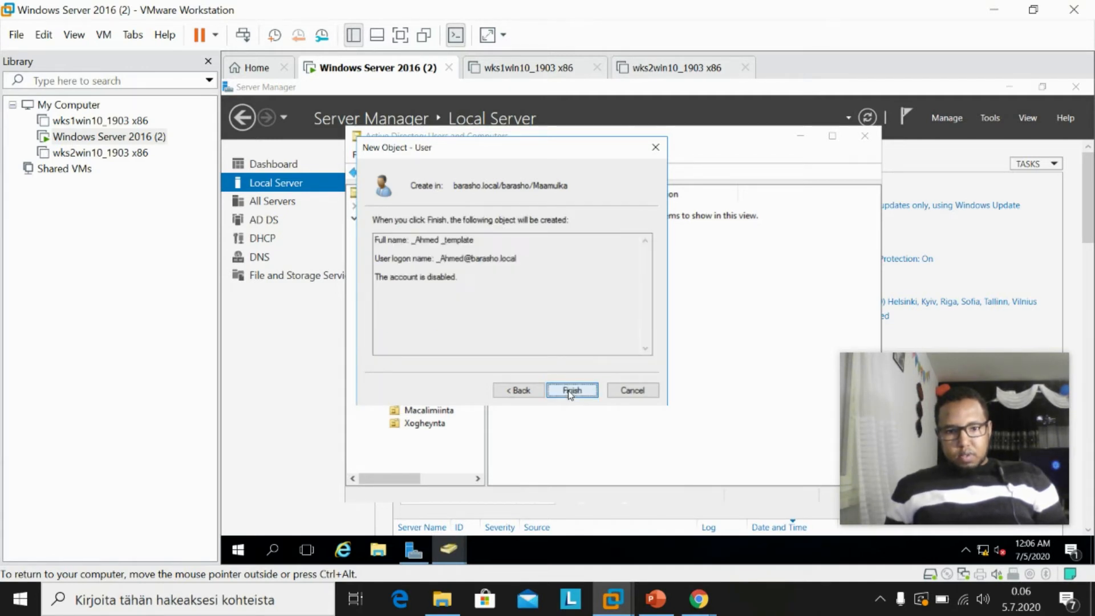
click(570, 391)
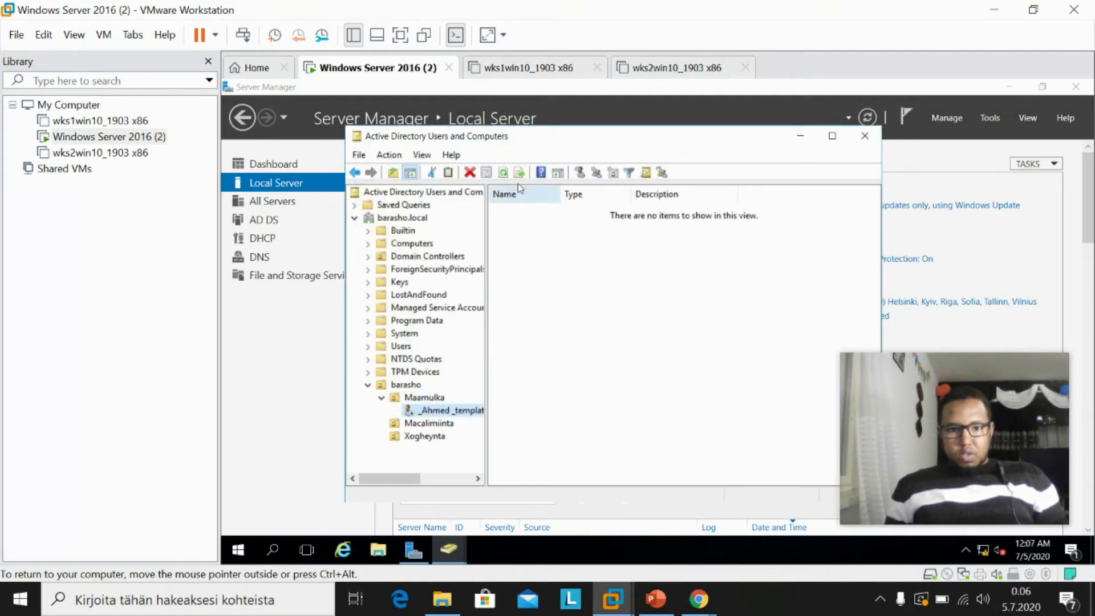
click(420, 398)
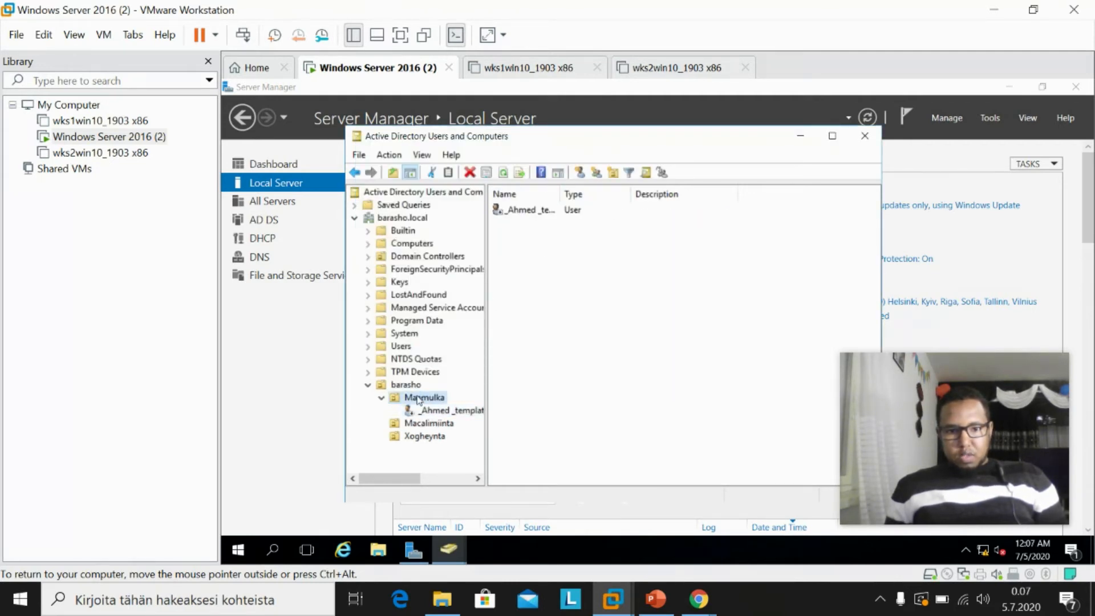
drag(560, 192, 626, 194)
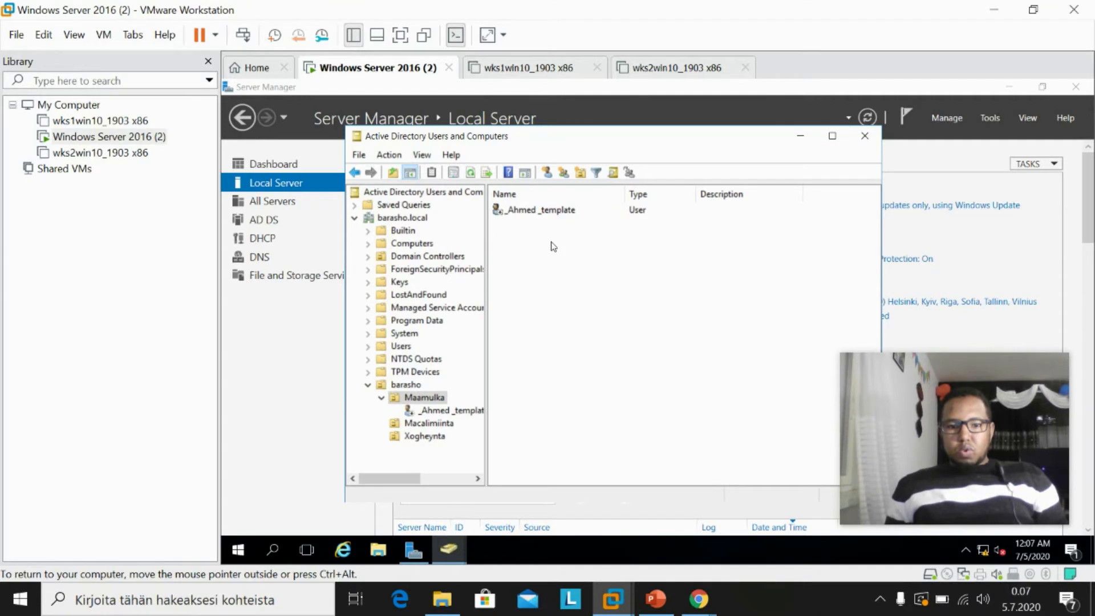
right_click(433, 401)
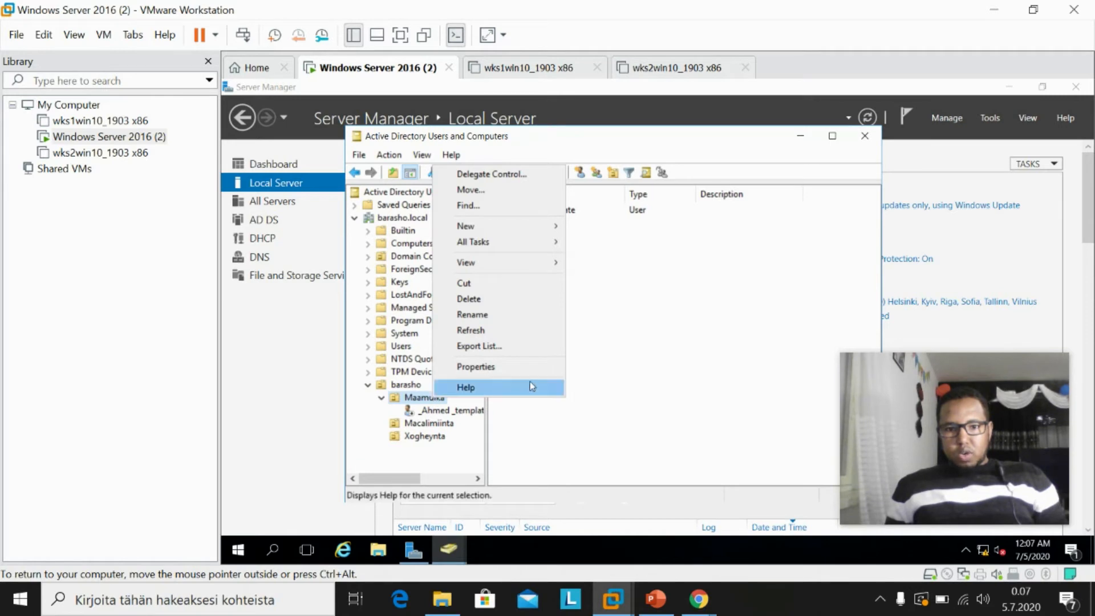
click(630, 271)
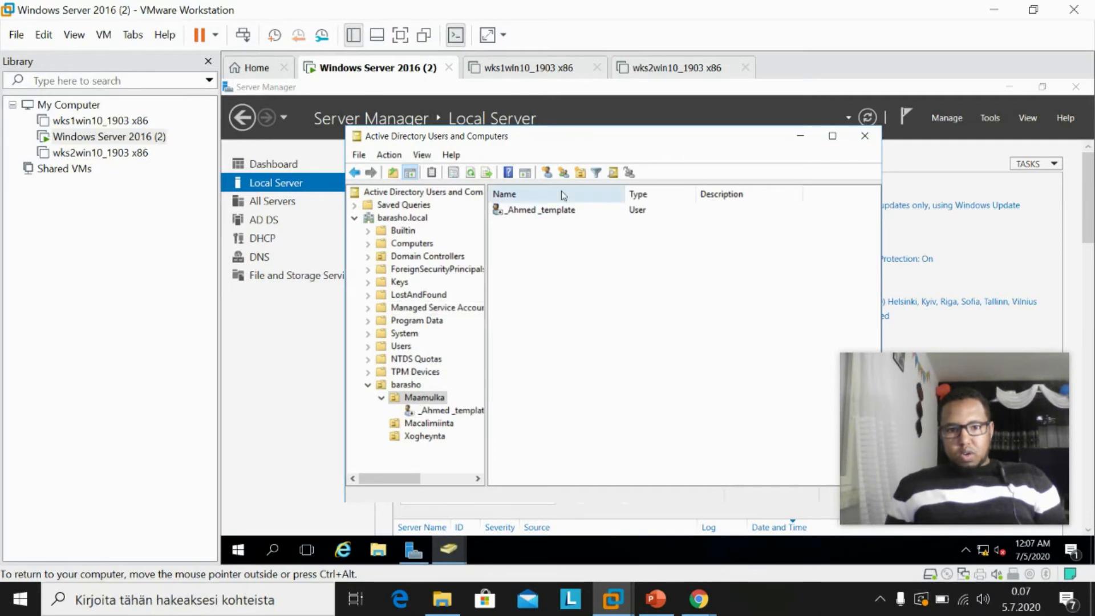
click(547, 174)
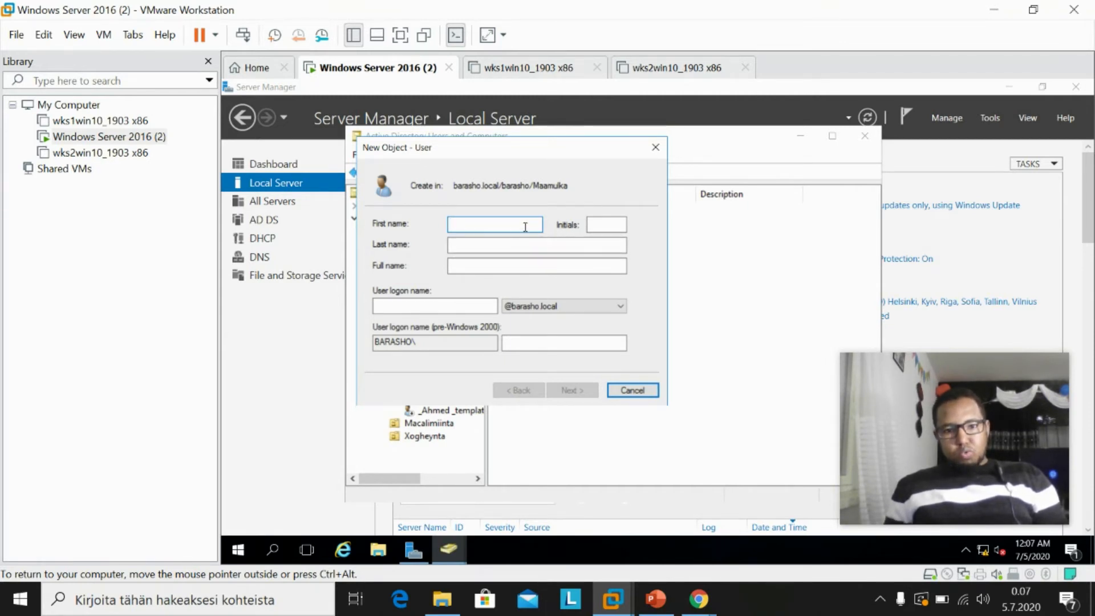
click(639, 391)
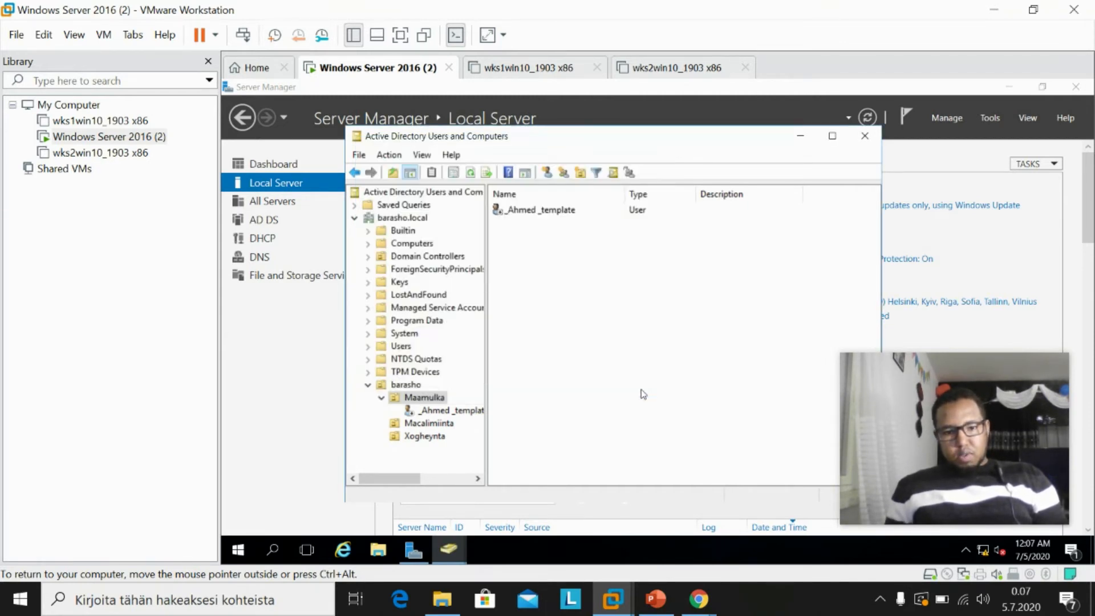
right_click(537, 210)
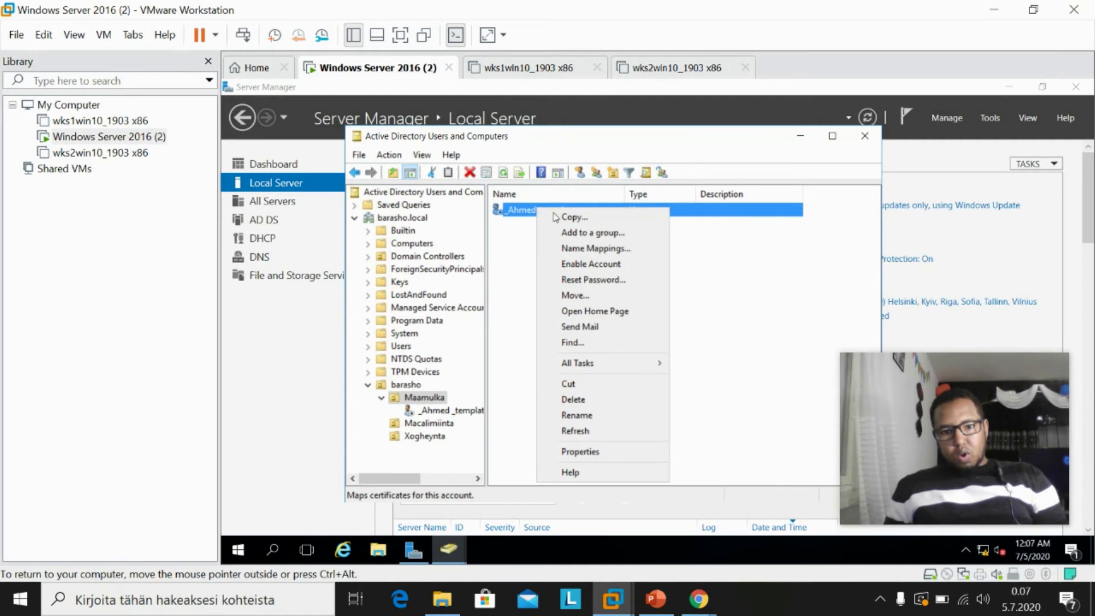
click(505, 247)
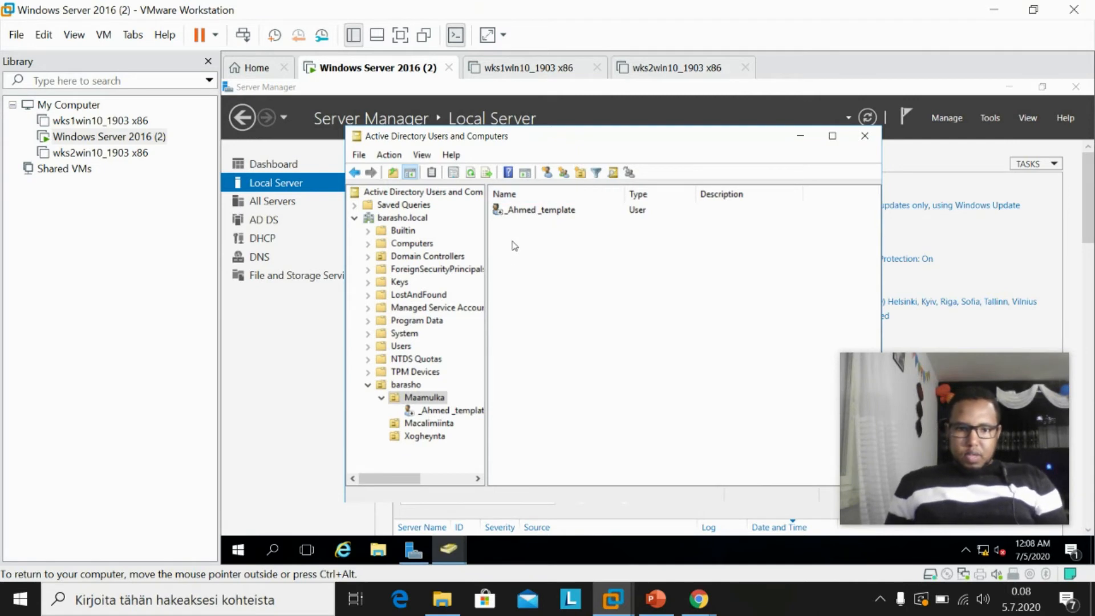
Create a security group named 'Maamulka' with Domain local scope in the Maamulka OU.
click(563, 173)
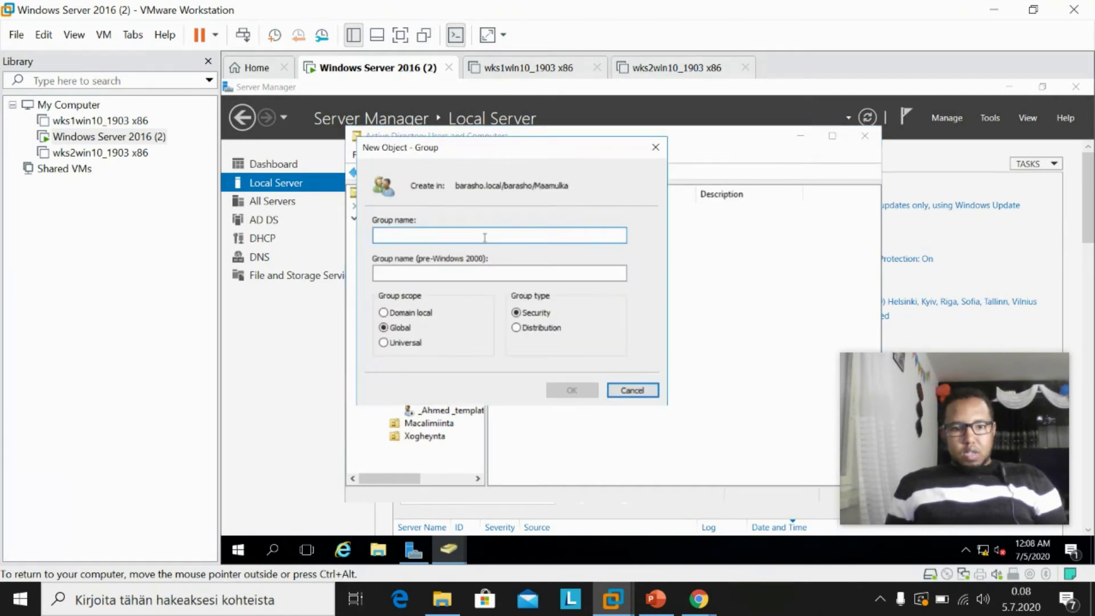
drag(482, 155, 663, 193)
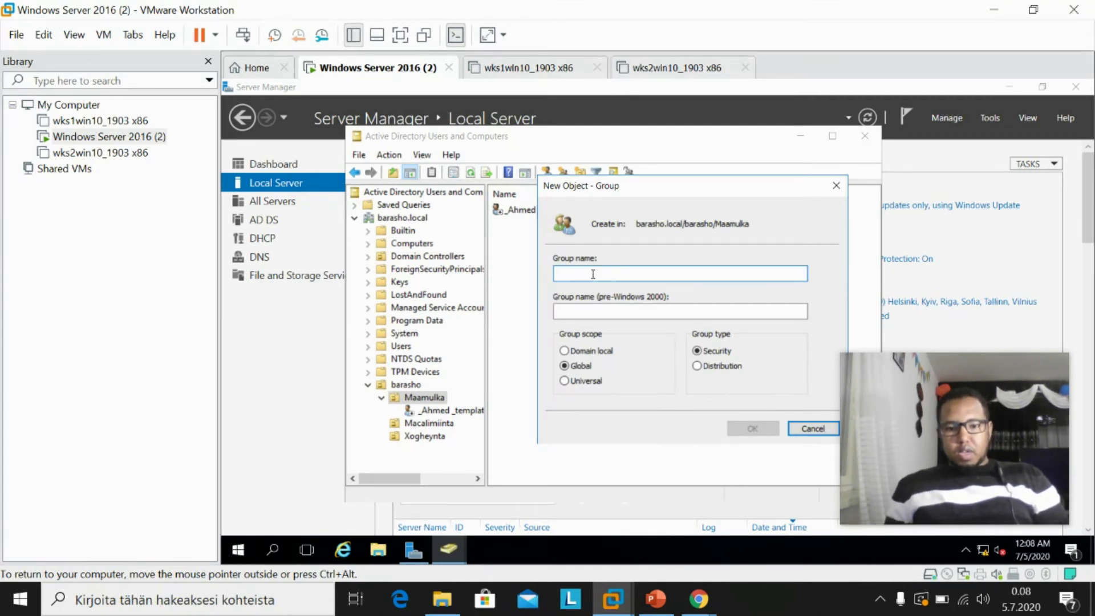
text(M)
text(aa)
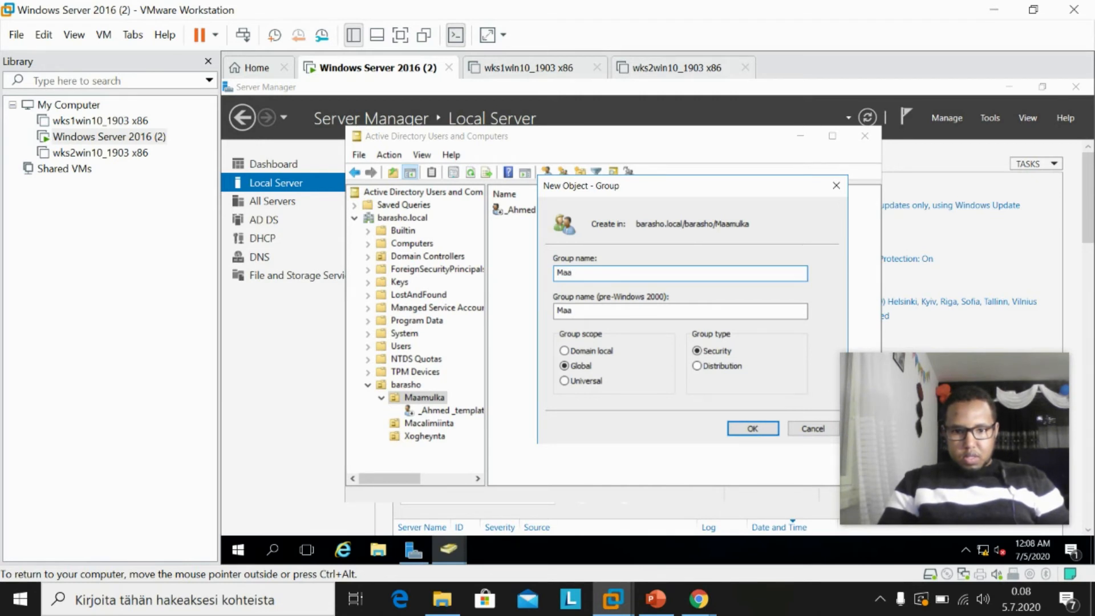
text(mul)
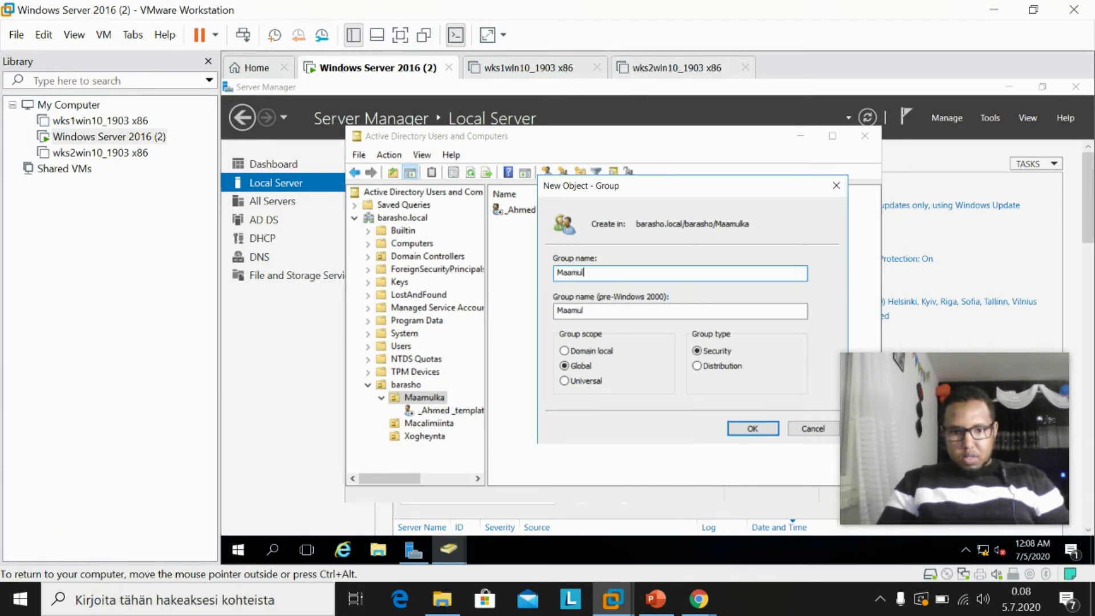
text(ka)
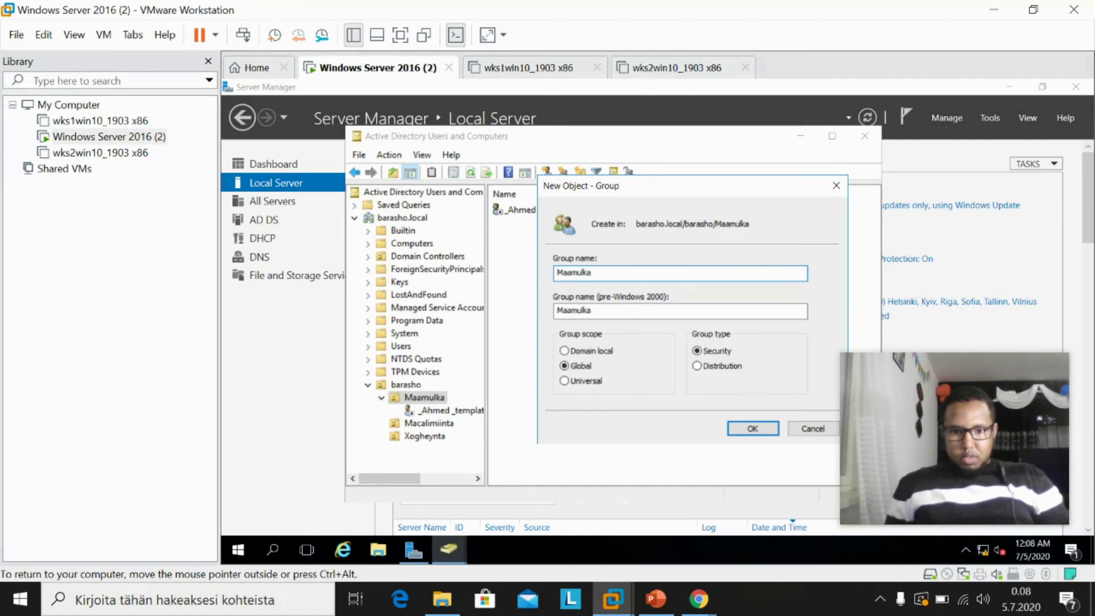
click(586, 351)
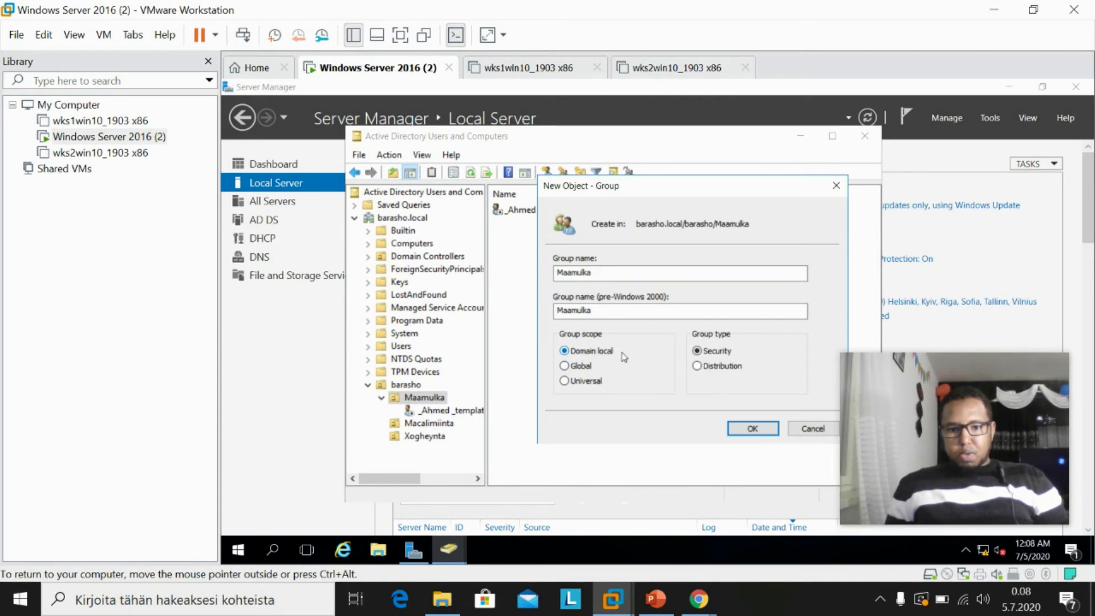
click(751, 430)
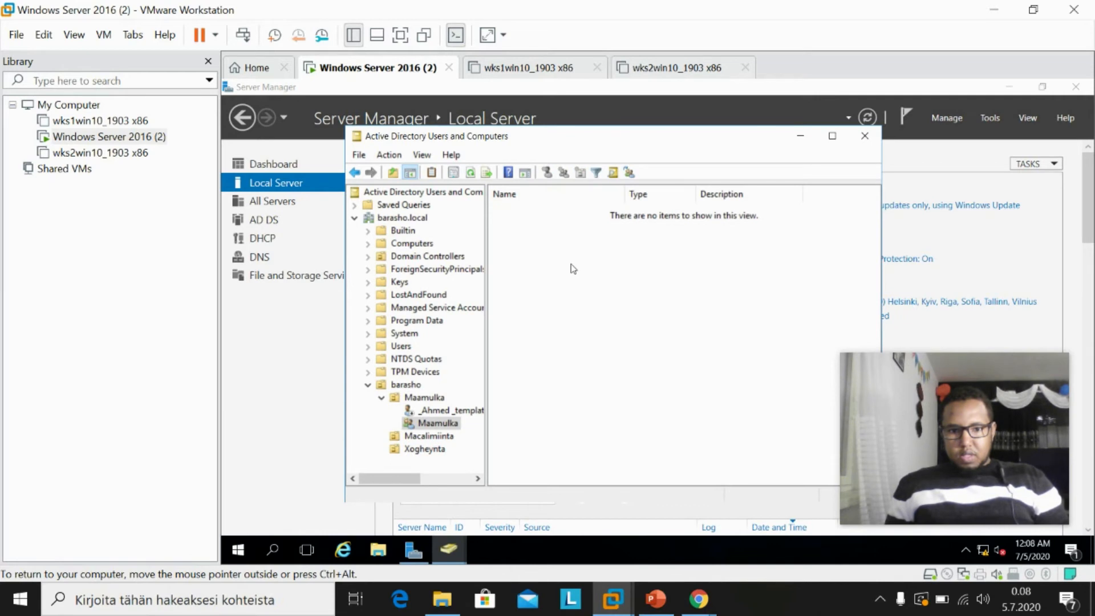
Show the Maamulka OU and widen the Type column to read 'Security Group - Domain Local'.
click(424, 397)
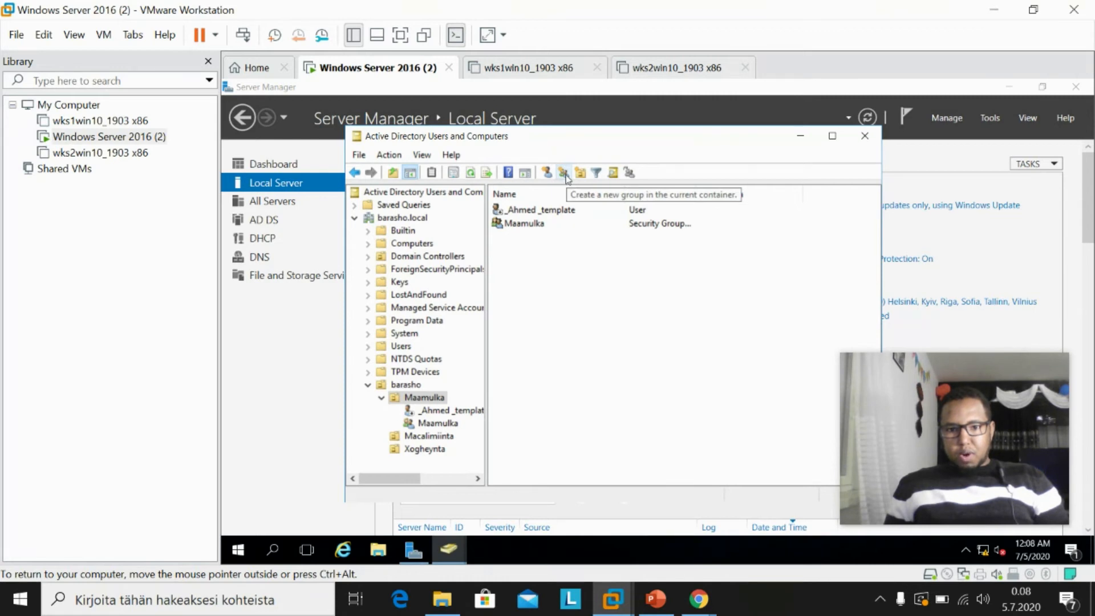
drag(696, 189, 780, 189)
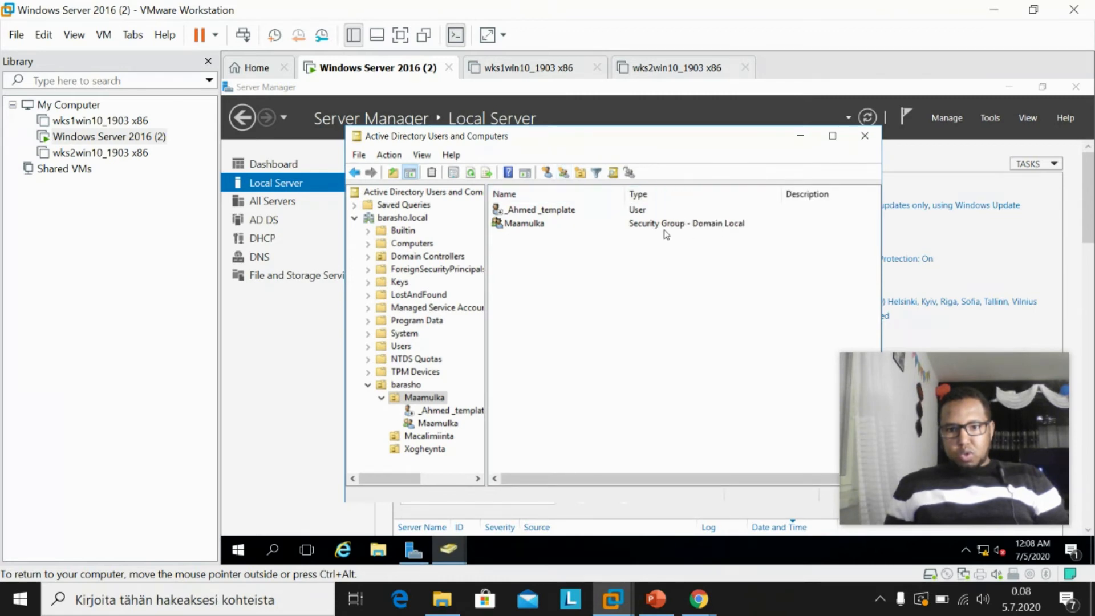
click(547, 174)
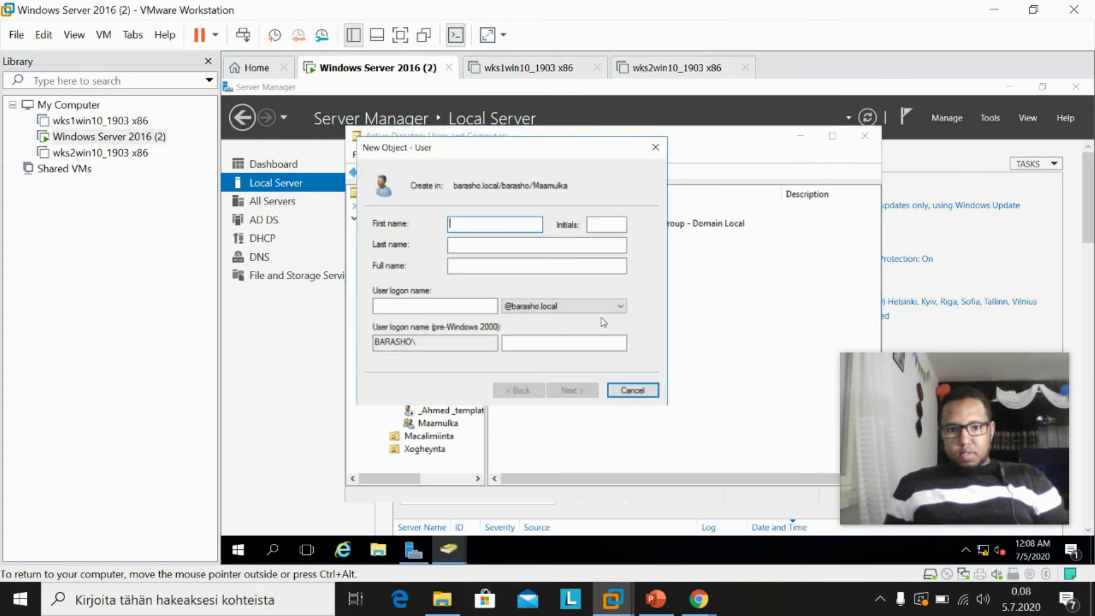
click(654, 149)
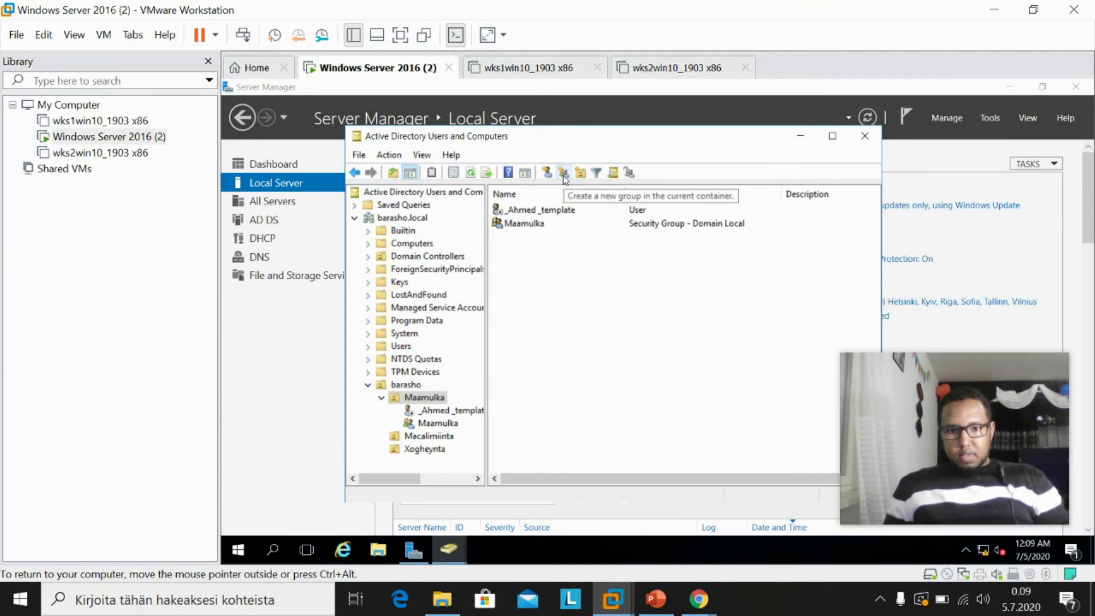
Start a new group in Maamulka and enter its name toward Maamulka_global.
click(563, 174)
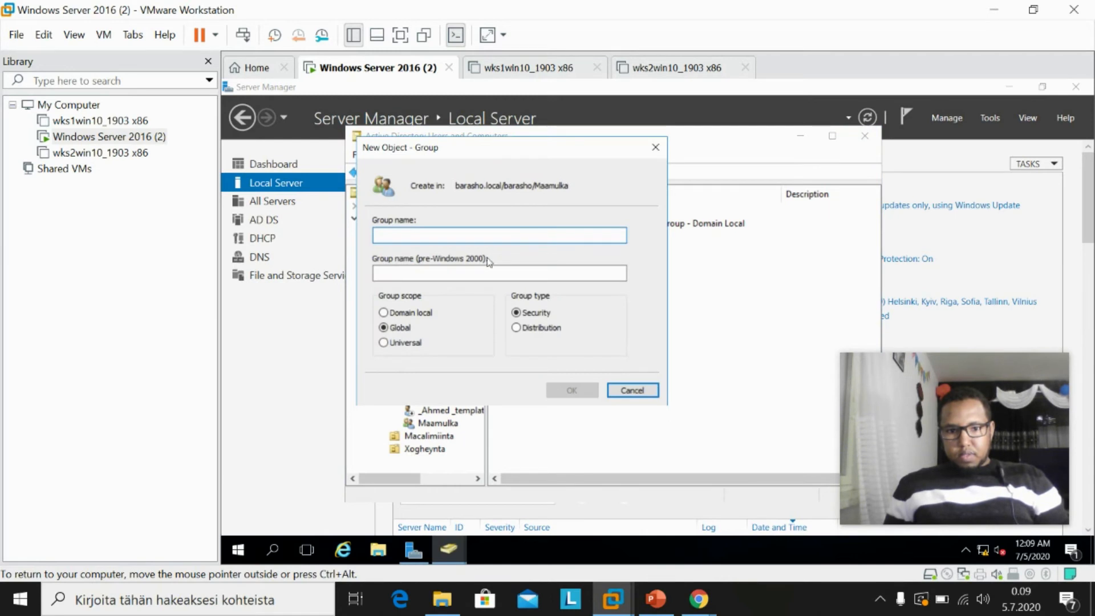
text(M)
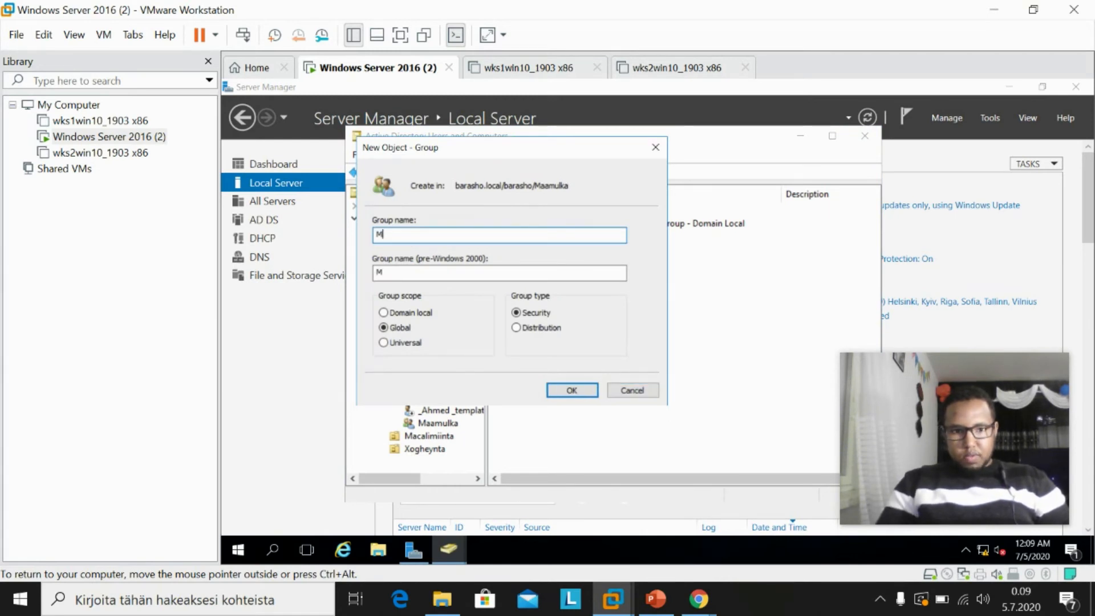
text(AAMU)
key(BackSpace)
key(BackSpace)
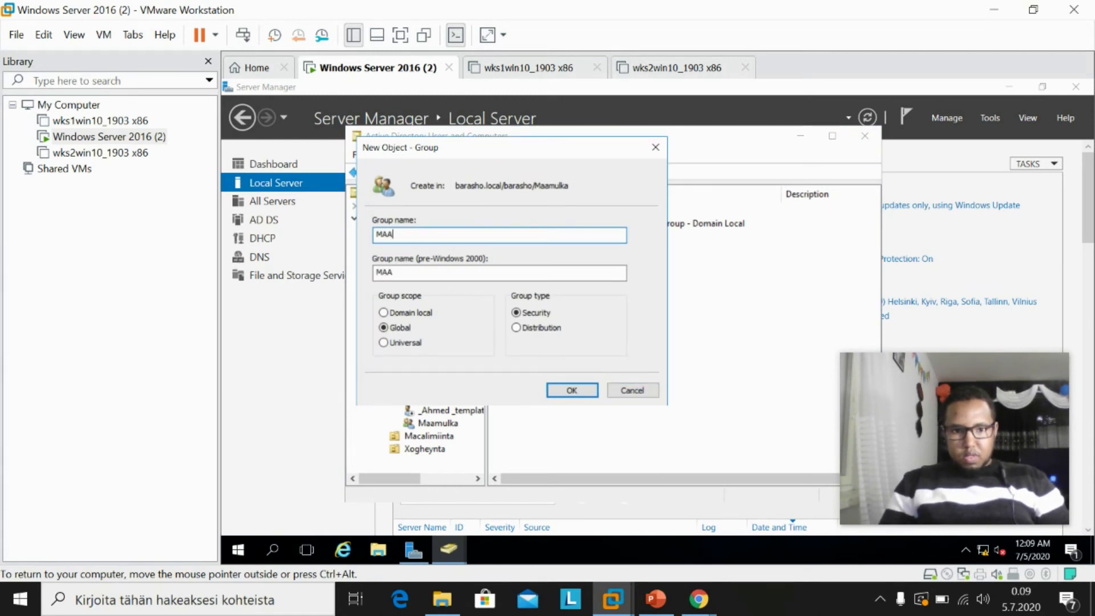
text(mulka_g)
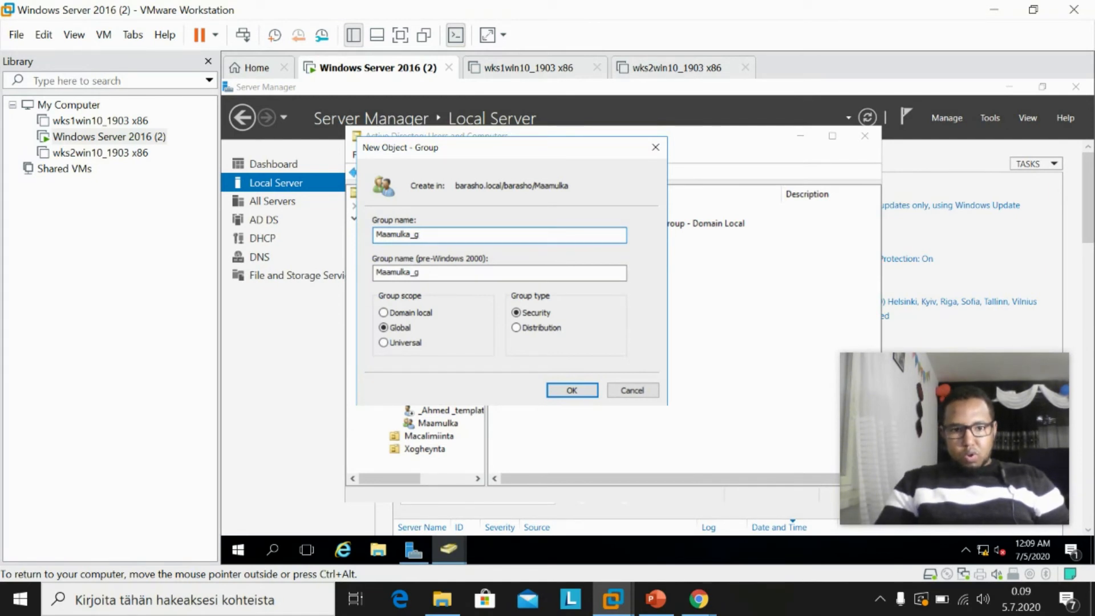
text(al)
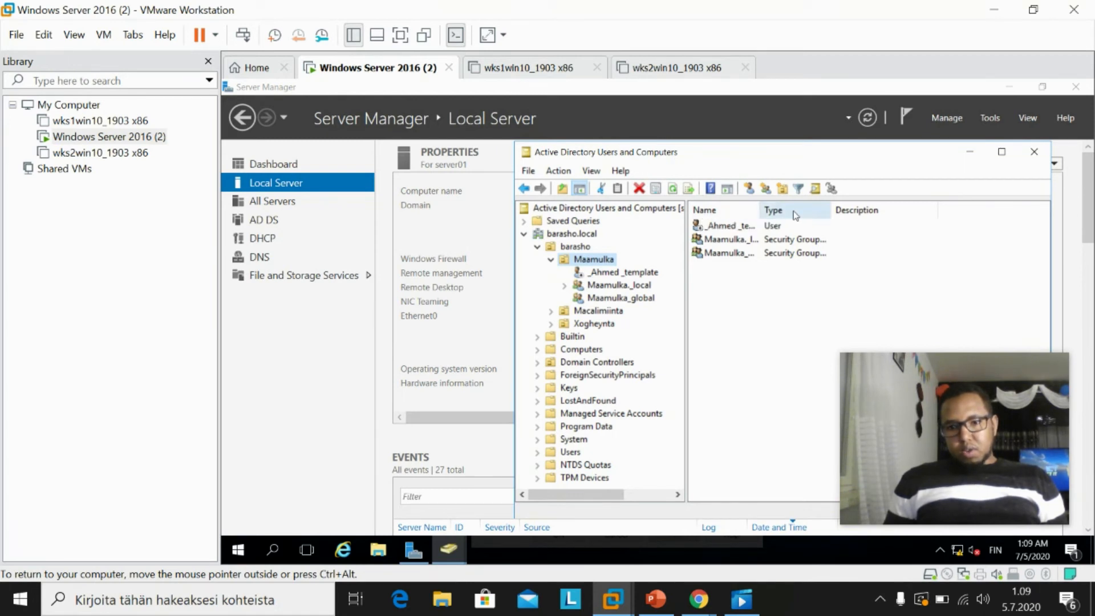
Copy the template user and enter the new user's first name, last name and lowercase logon name.
right_click(742, 227)
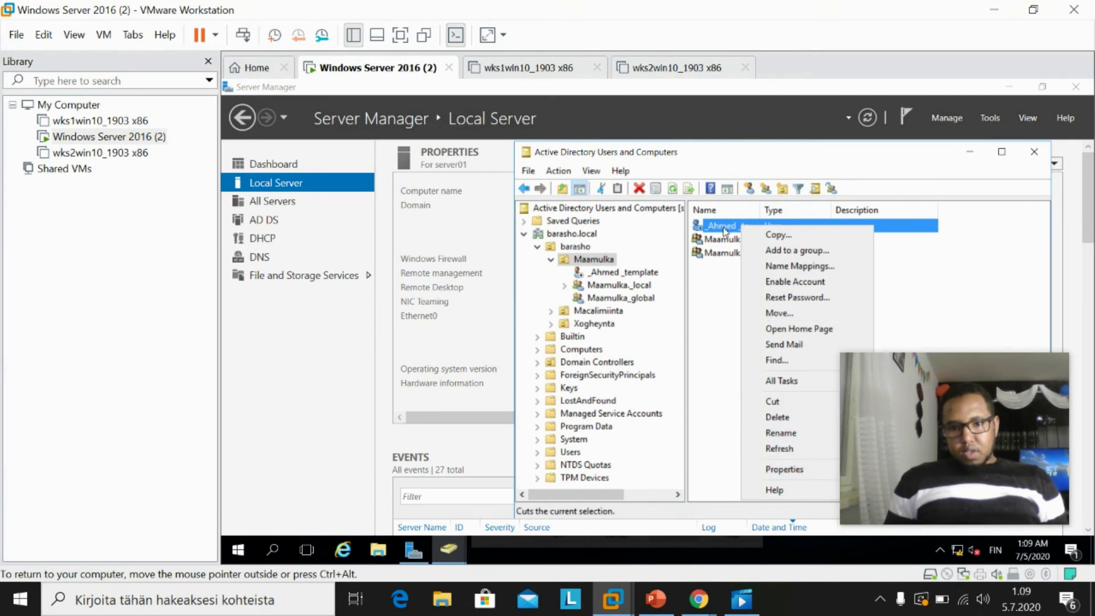
click(786, 235)
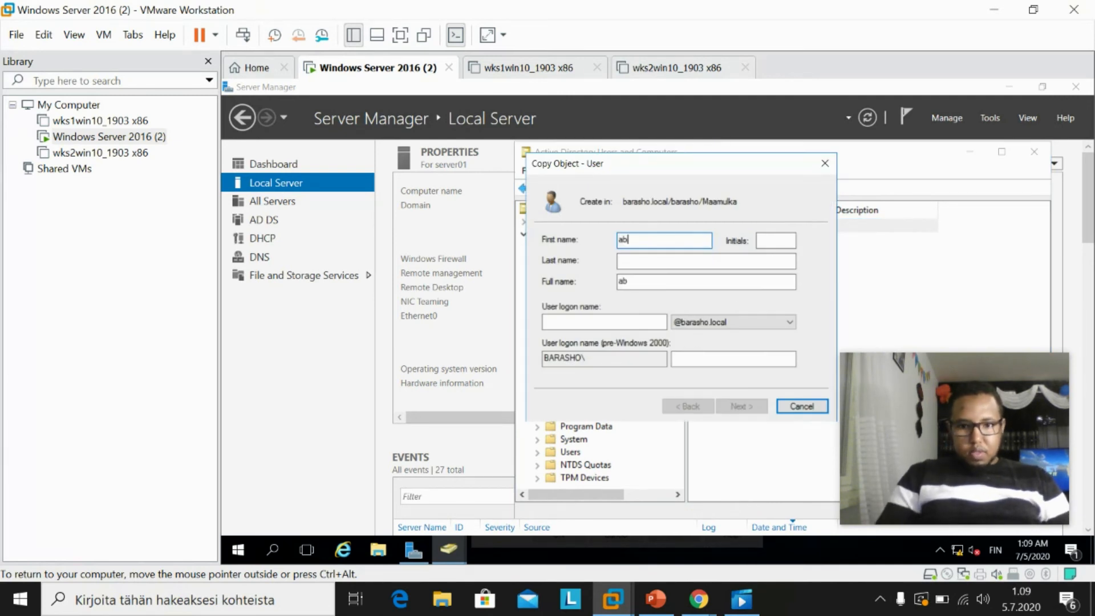
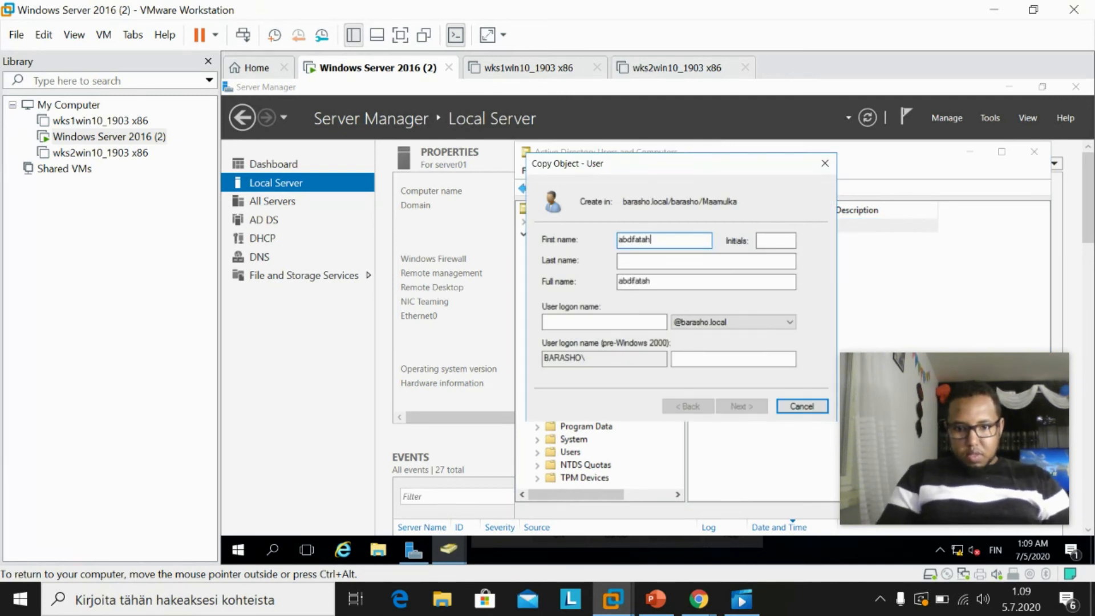
key(Tab)
key(Tab)
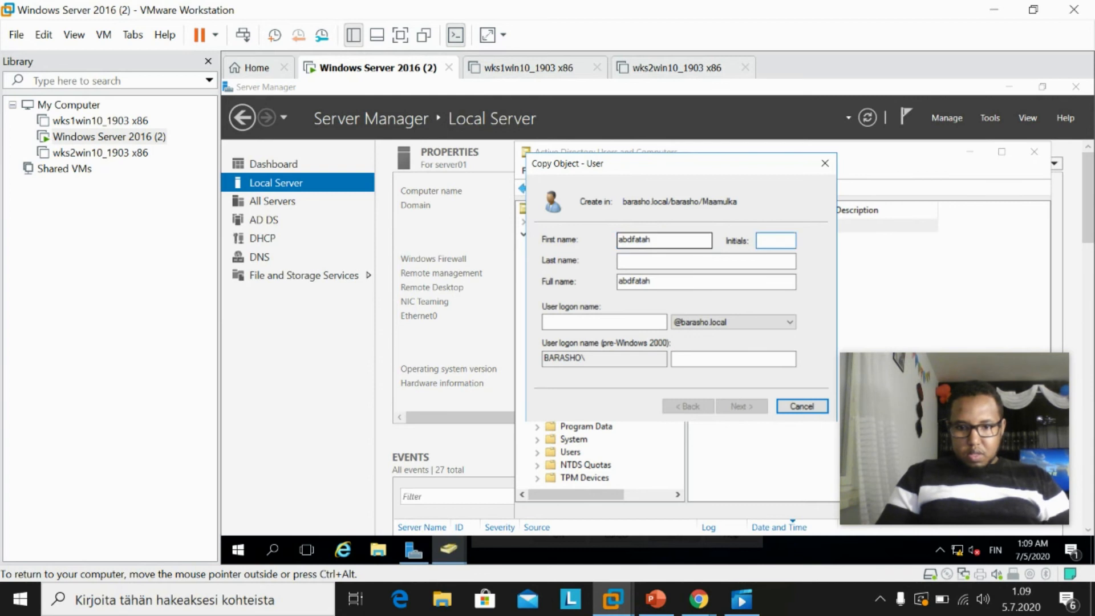
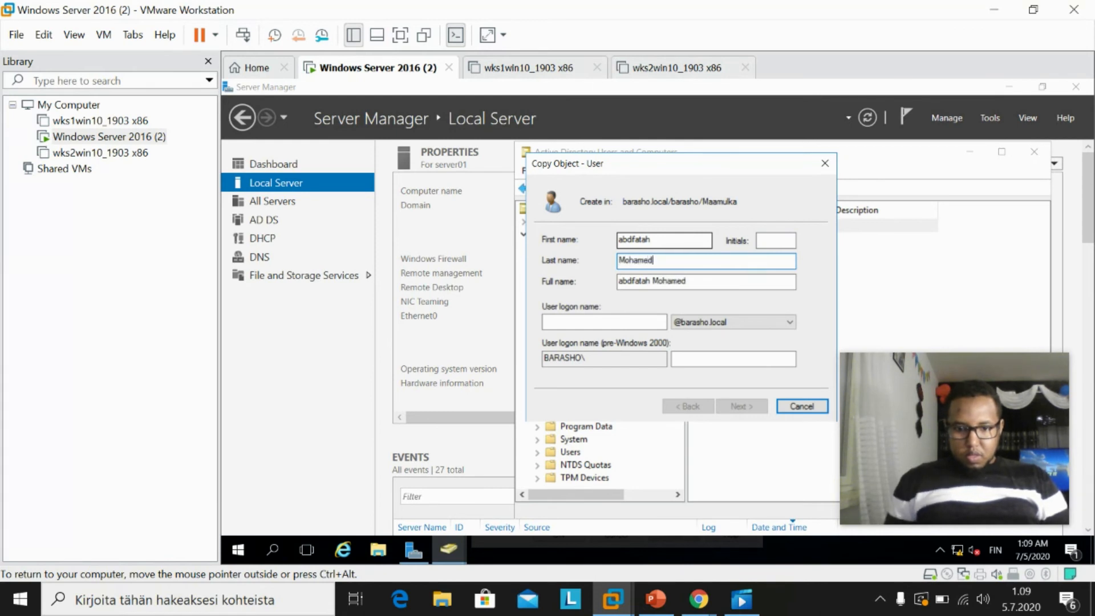
click(624, 238)
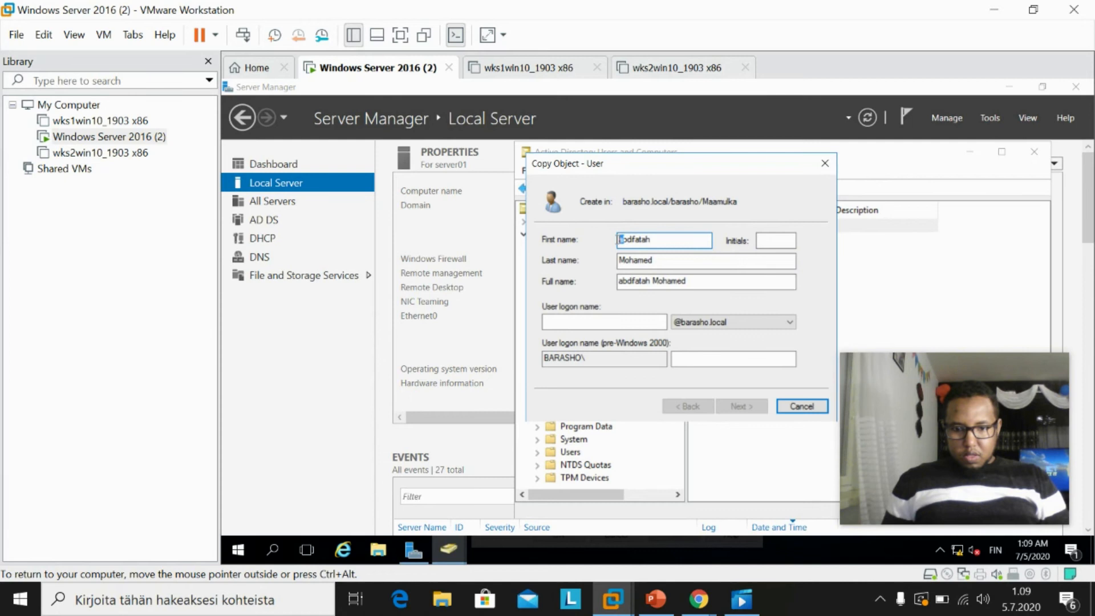
text(A)
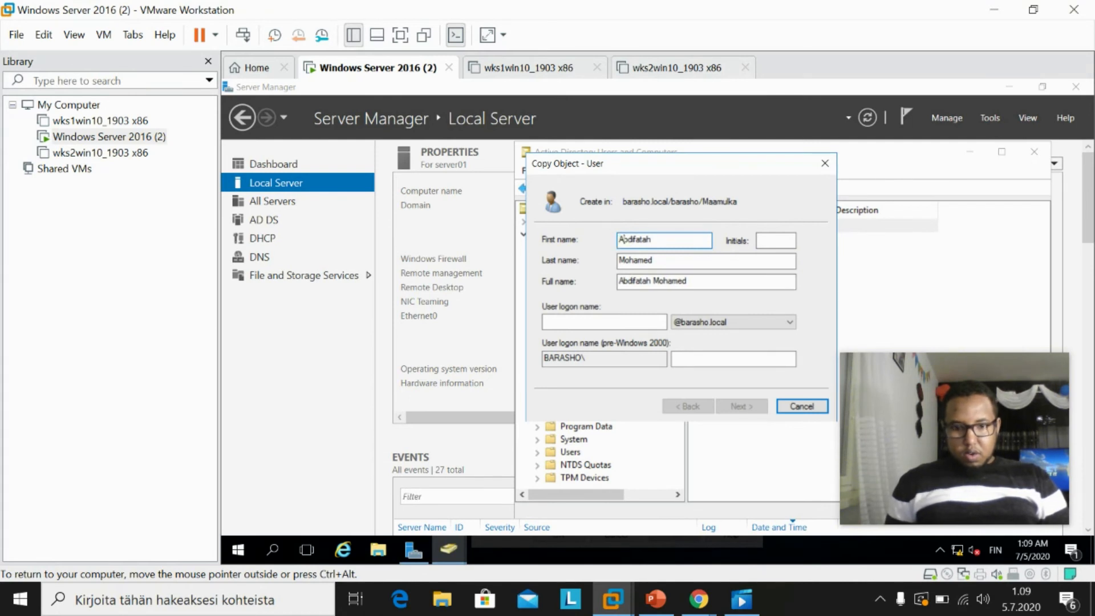
click(629, 323)
text(ABDIFAT)
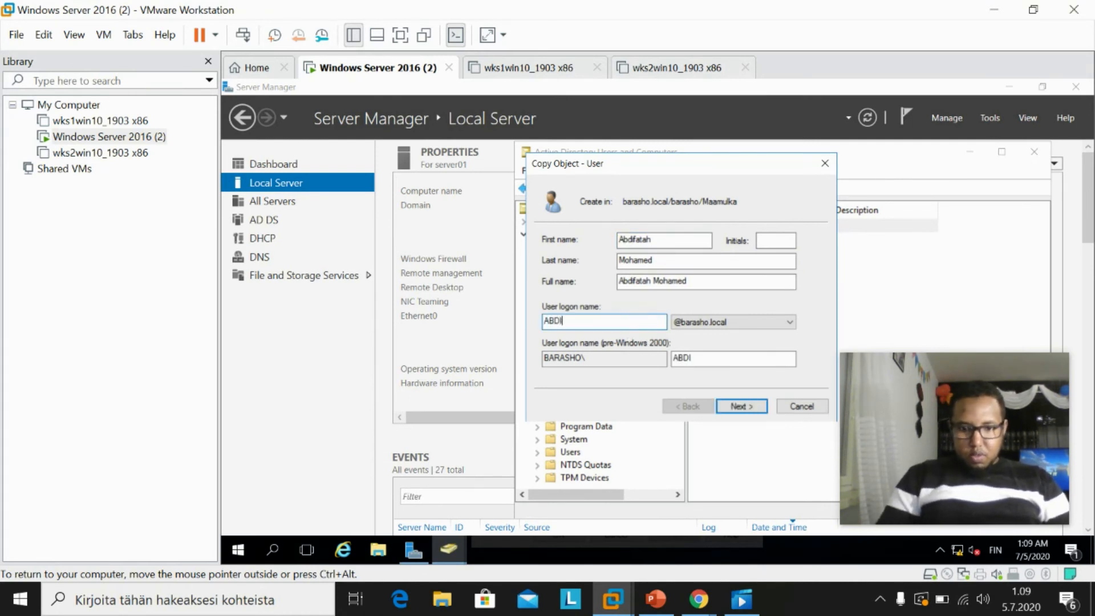
key(BackSpace)
key(BackSpace)
key(BackSpace)
key(BackSpace)
key(BackSpace)
key(BackSpace)
key(BackSpace)
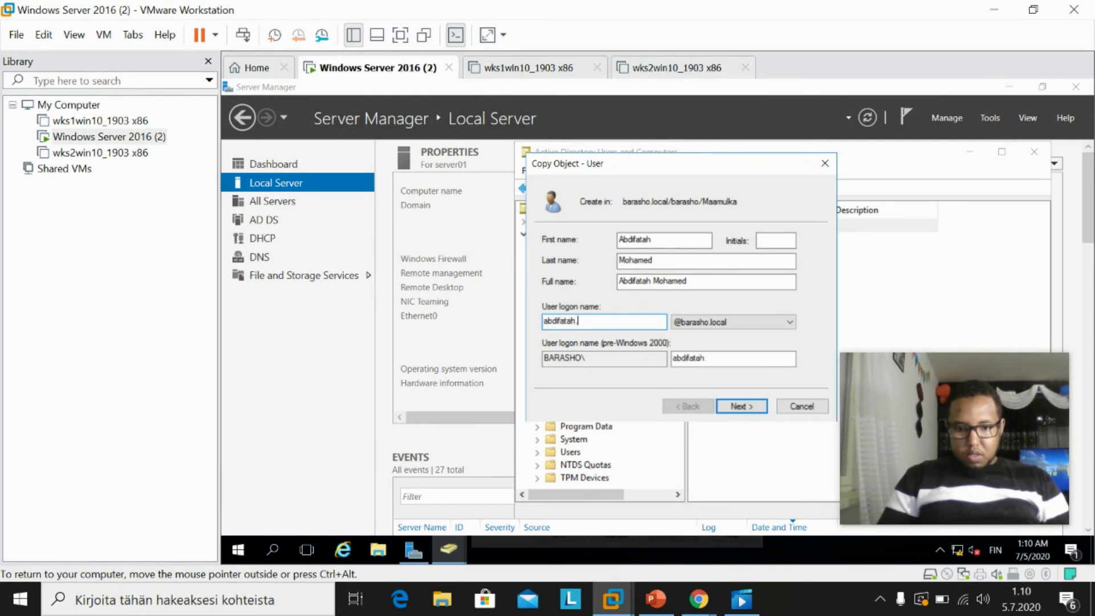
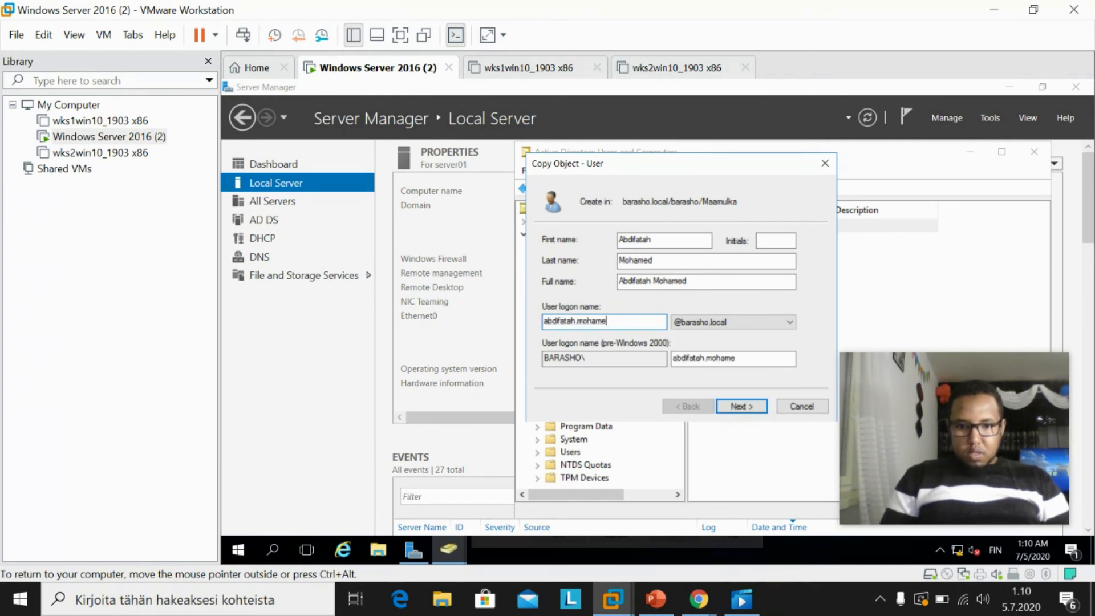
Enable the account, set and confirm its password, and finish creating the copied user.
click(738, 406)
click(546, 338)
click(690, 235)
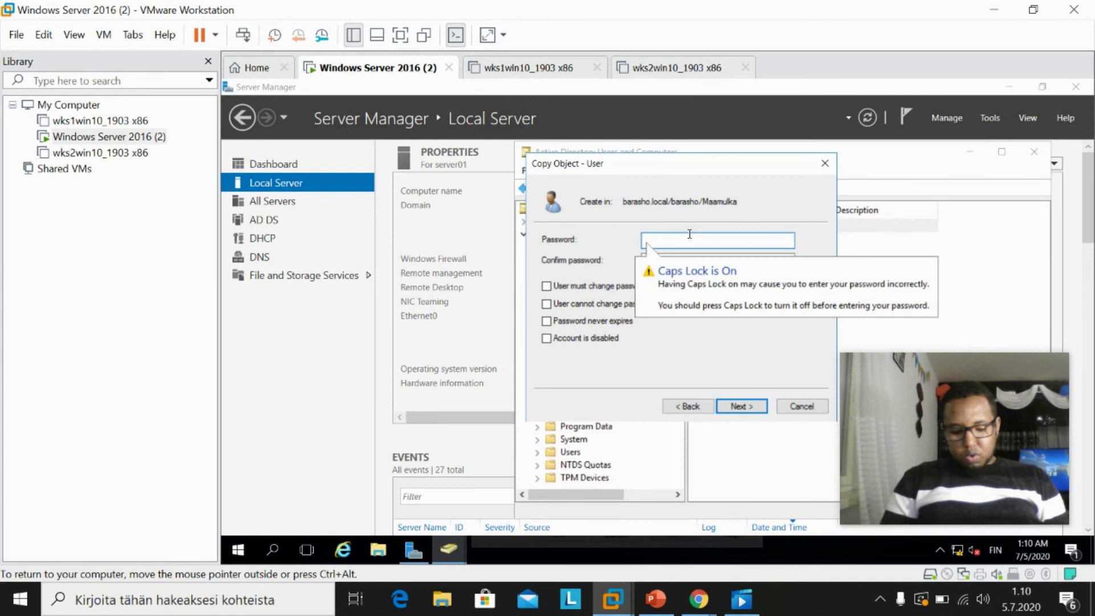
text(P)
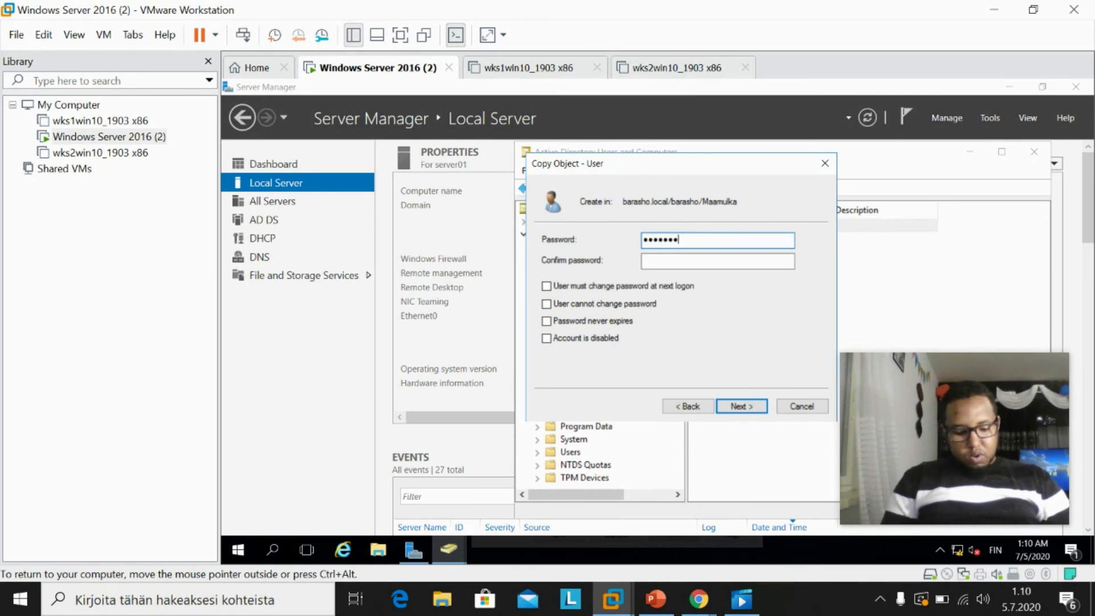
click(698, 260)
text(P)
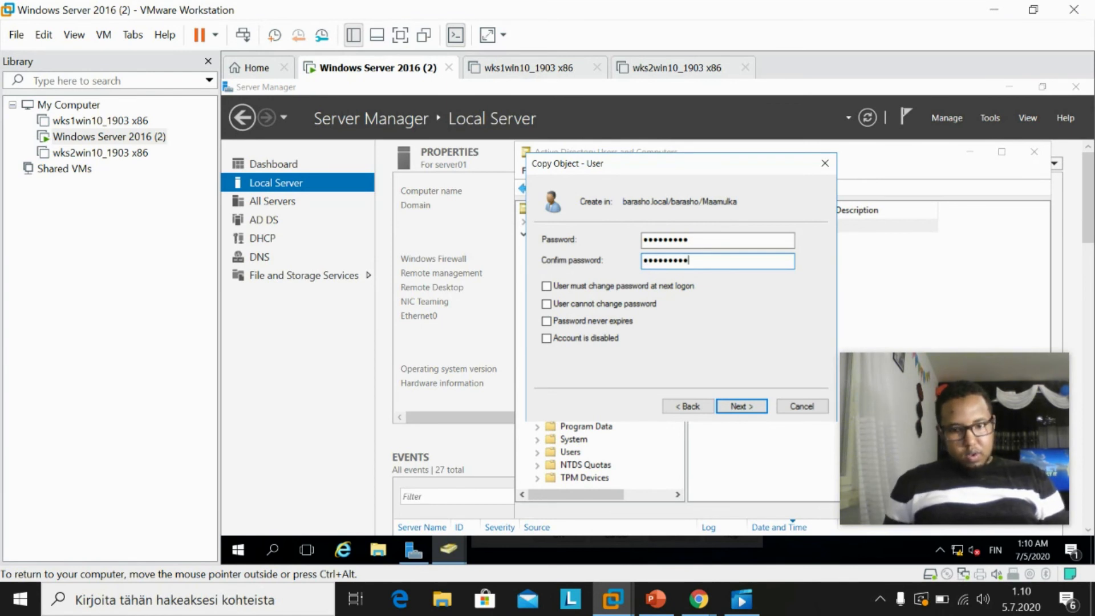
click(739, 406)
click(740, 406)
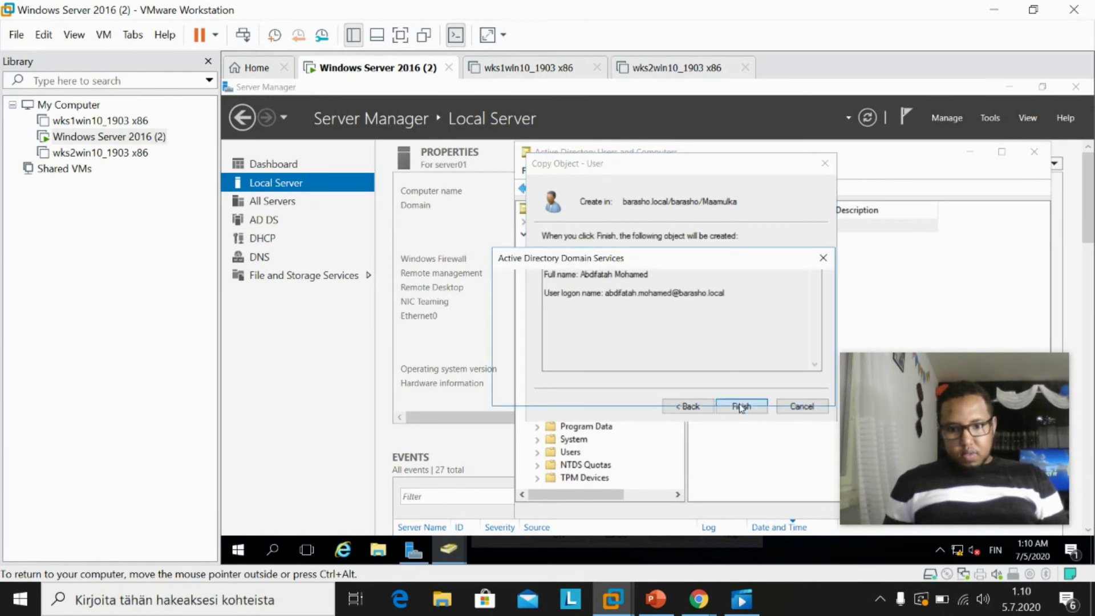
key(Return)
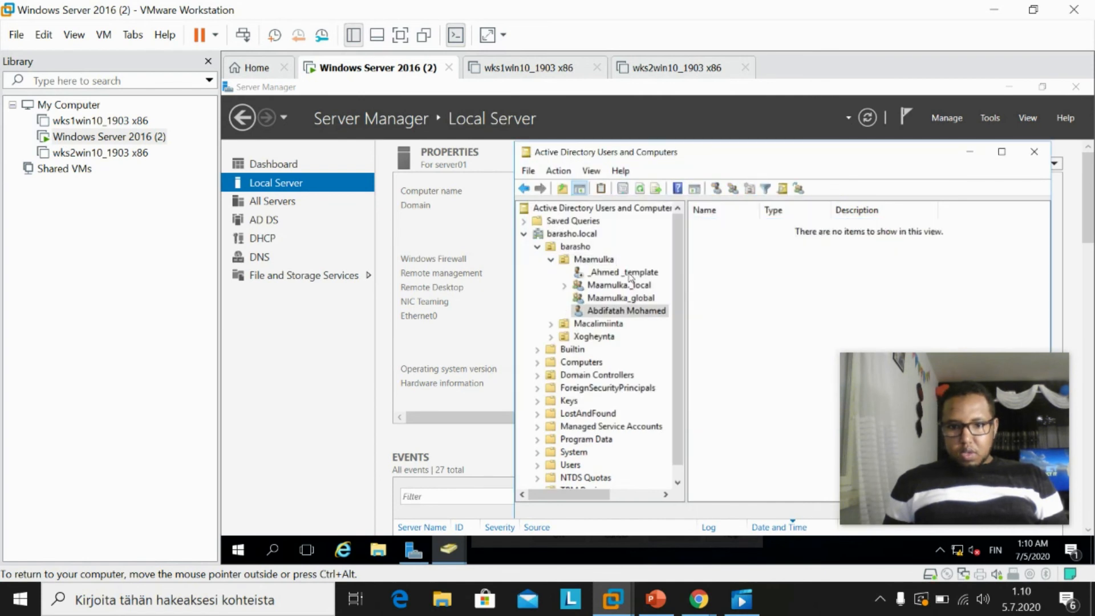
click(623, 273)
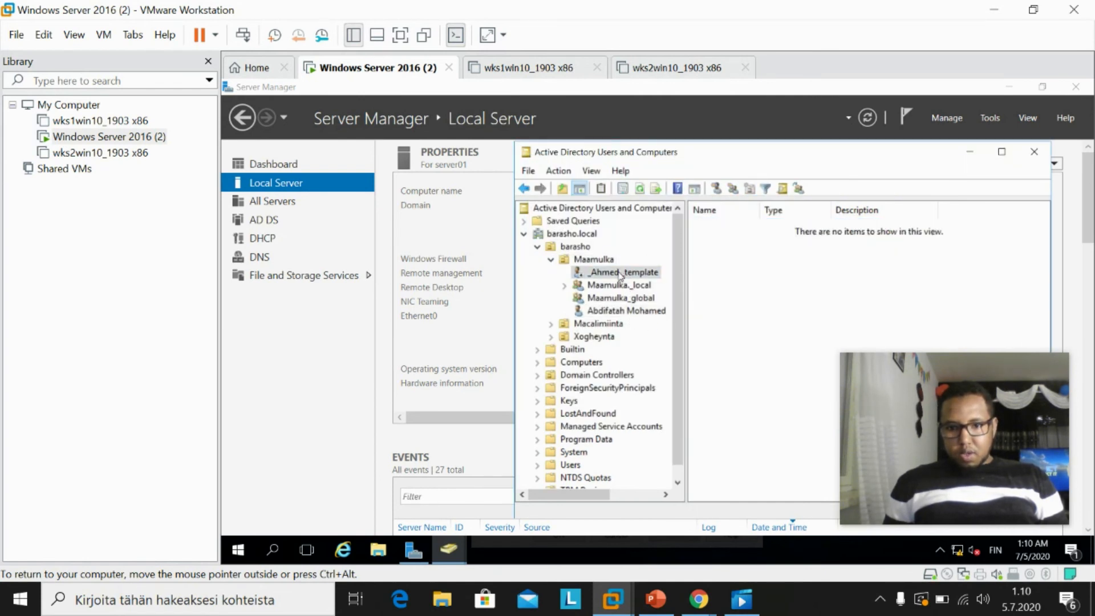
click(620, 276)
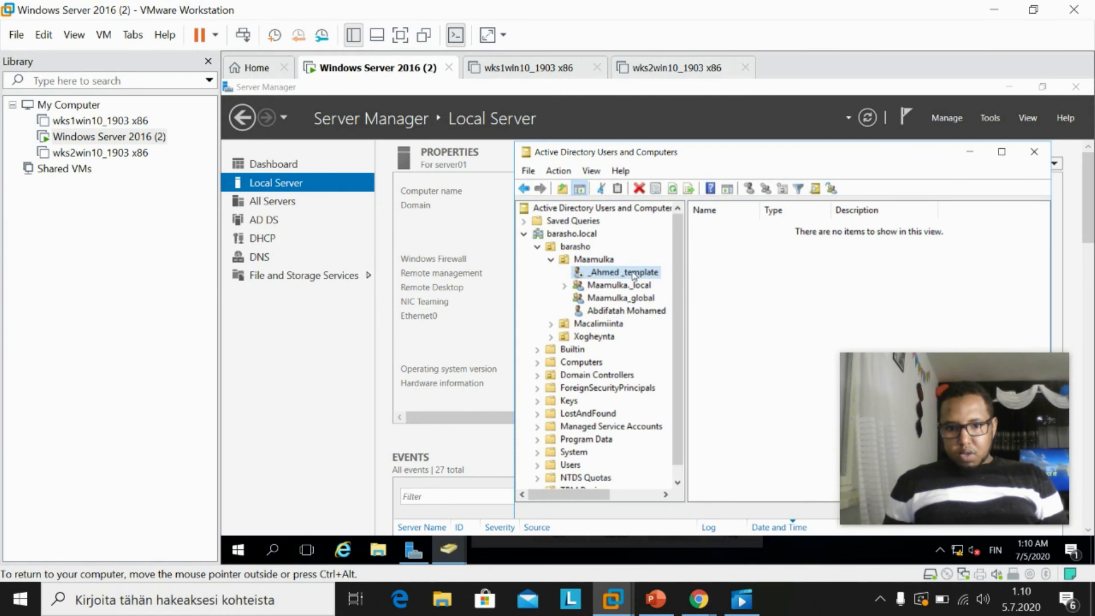
right_click(631, 276)
click(679, 505)
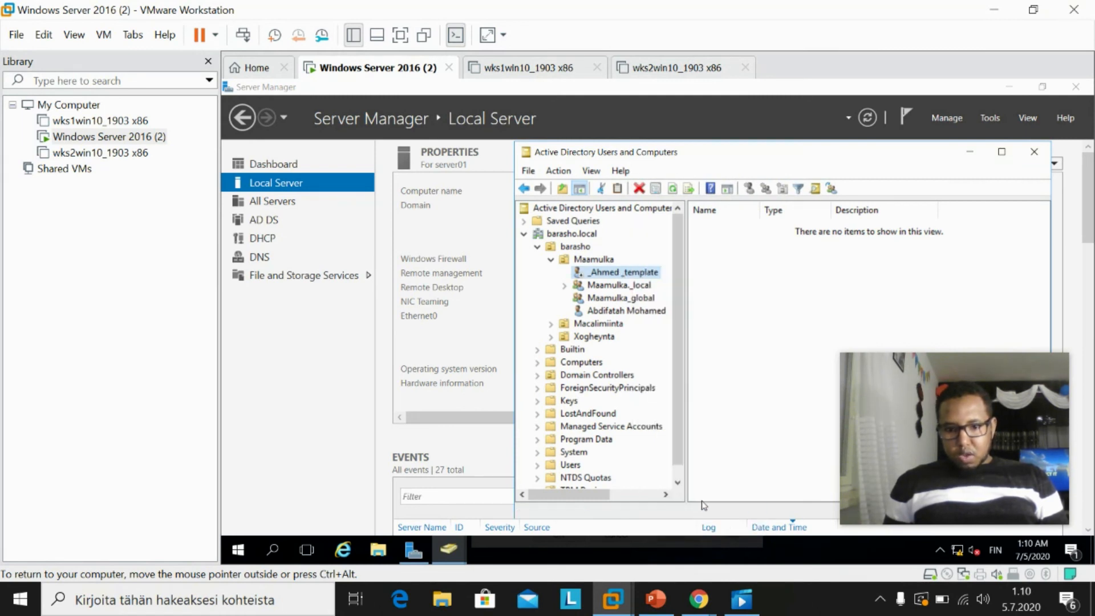
click(792, 207)
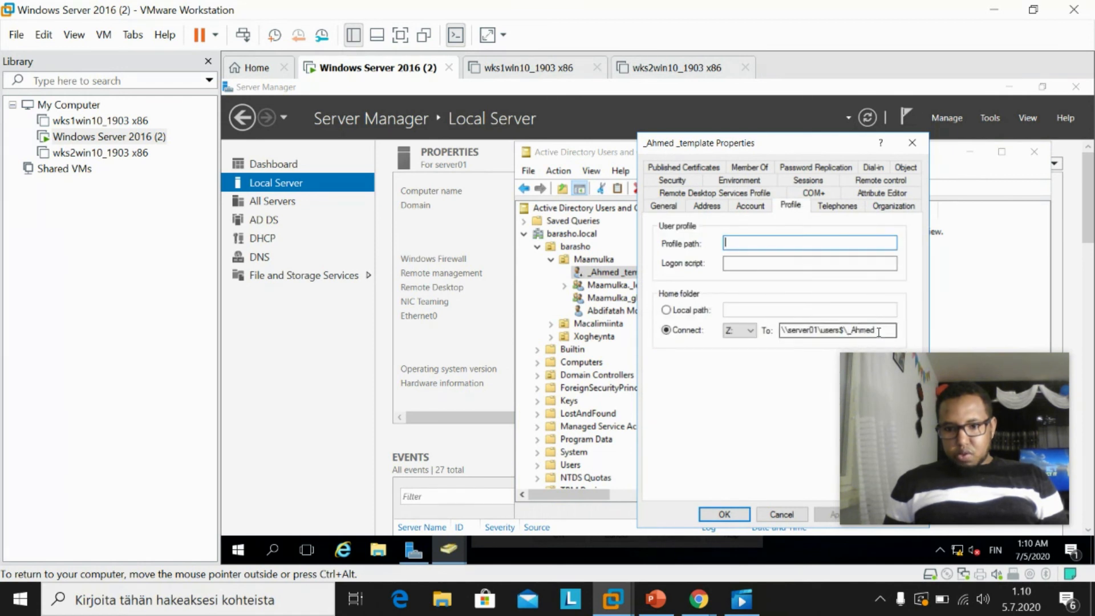
click(912, 143)
right_click(644, 311)
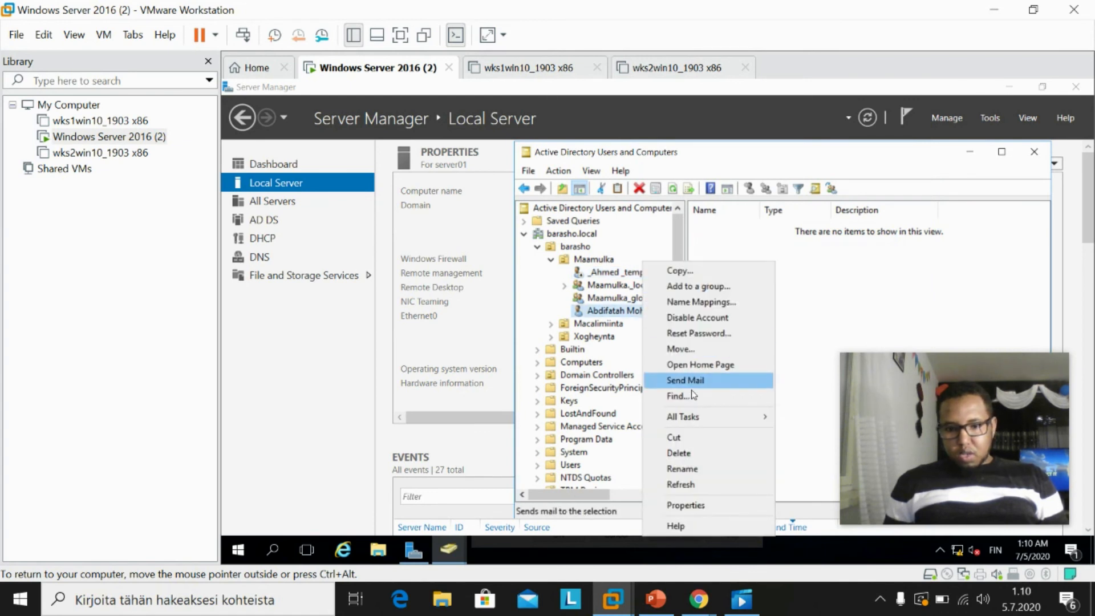
click(687, 505)
click(793, 207)
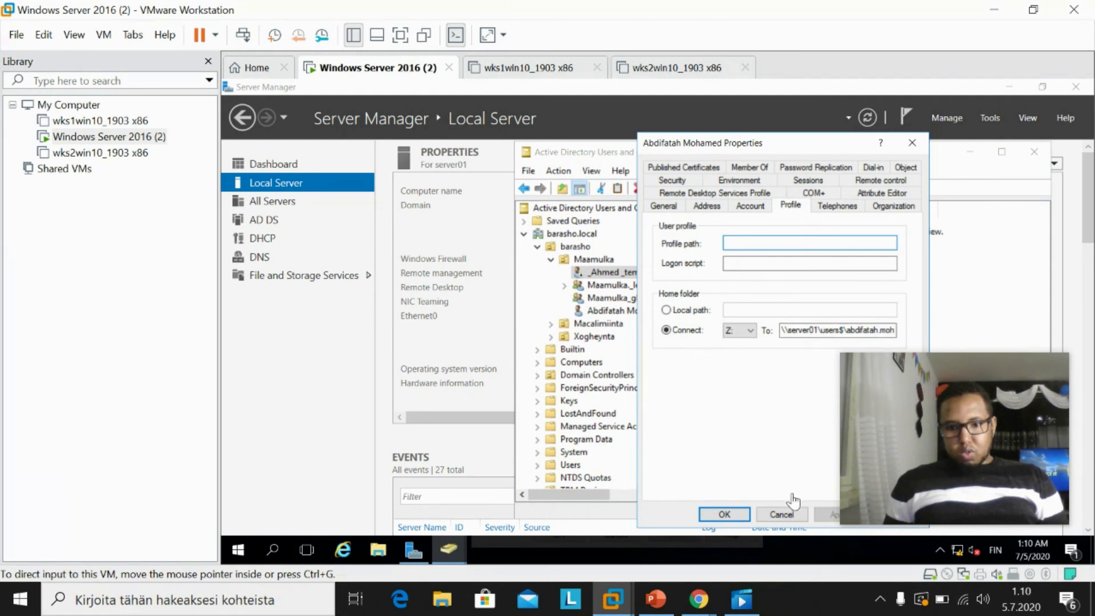
click(726, 511)
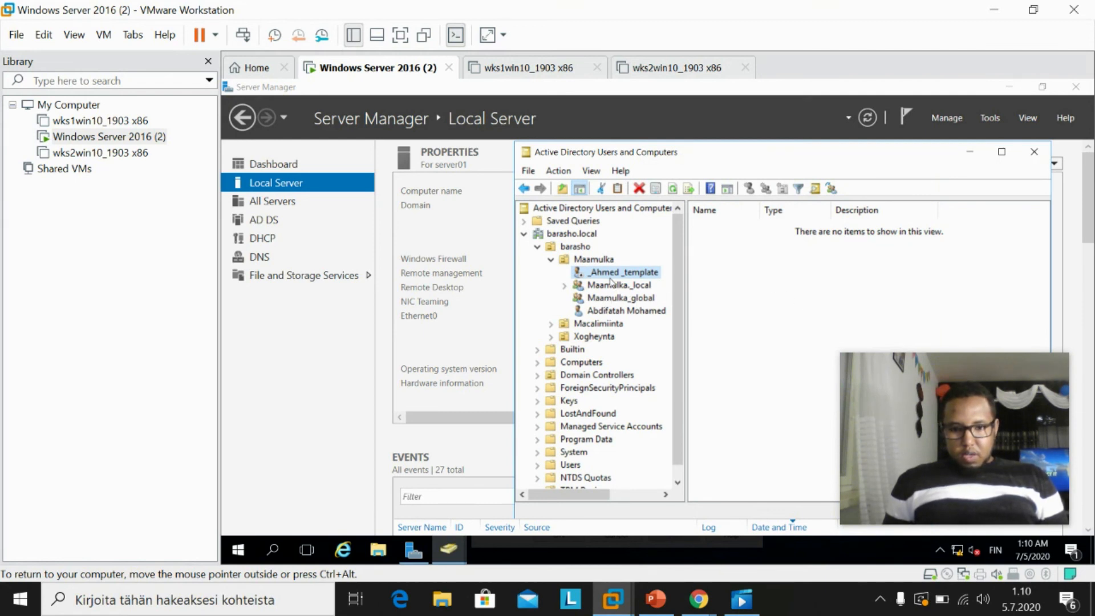
click(592, 258)
click(603, 325)
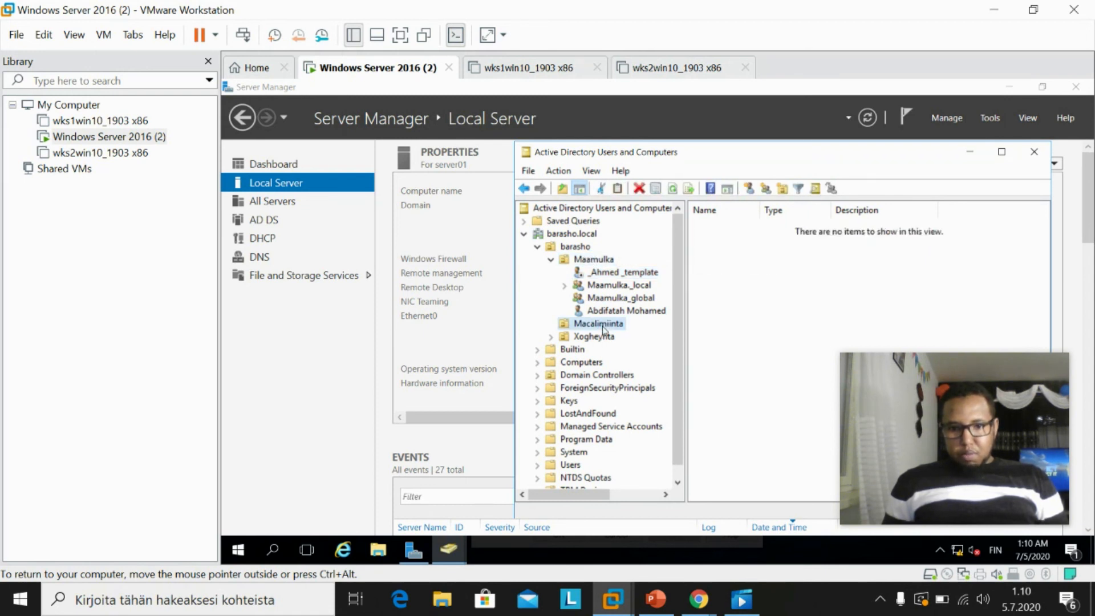